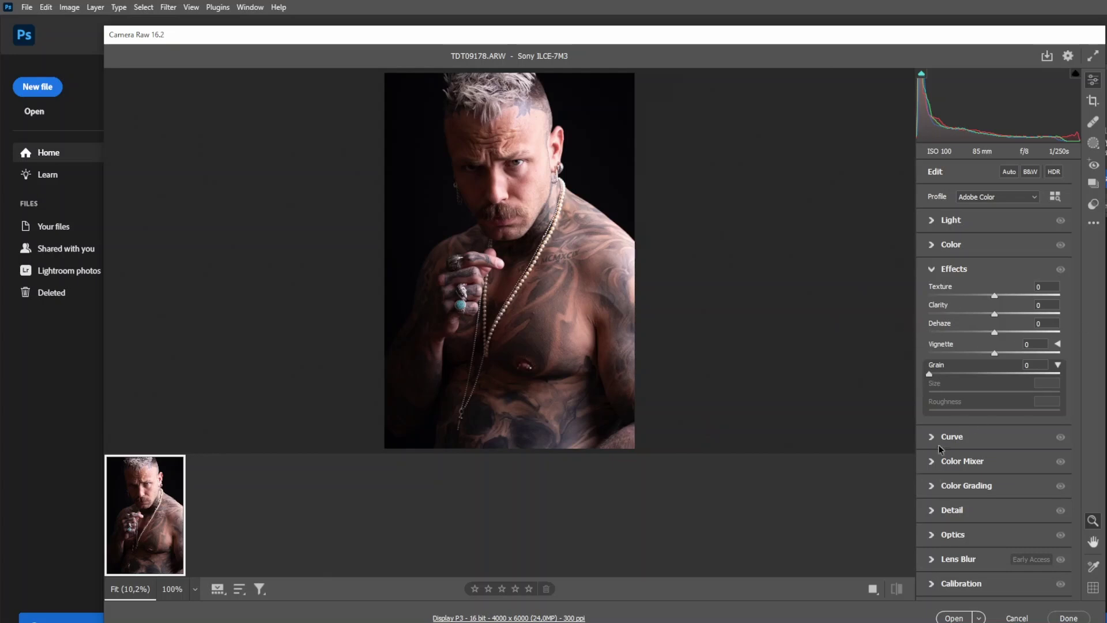
- Warm the raw photo to a temperature of 6400 and reduce its saturation to -13
{"action": "left_click", "coordinate": [937, 245]}
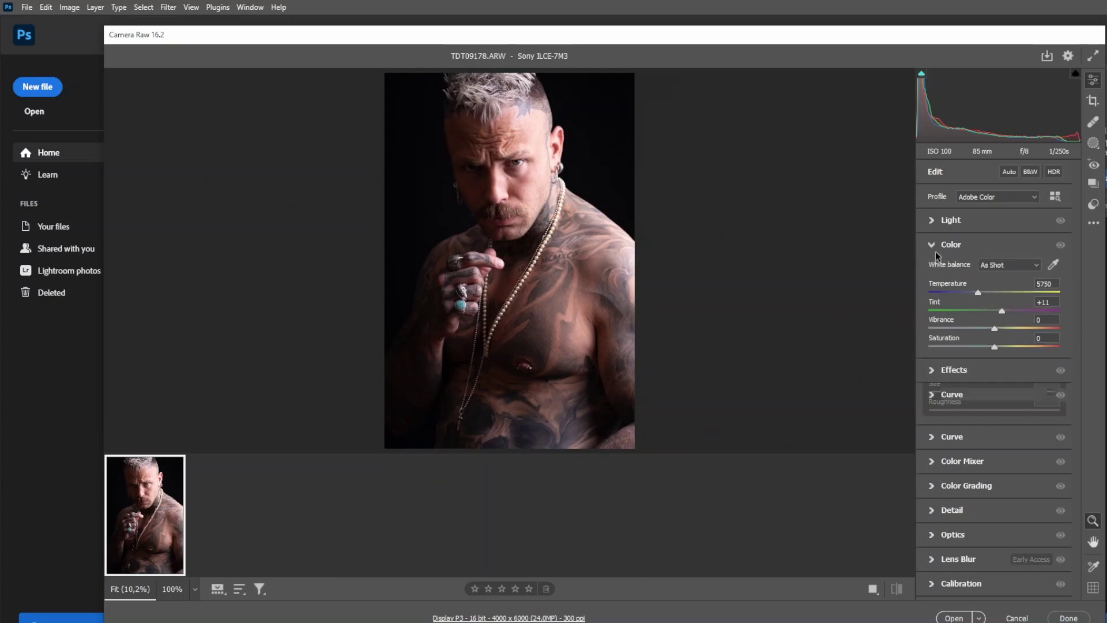
{"action": "left_click", "coordinate": [986, 292]}
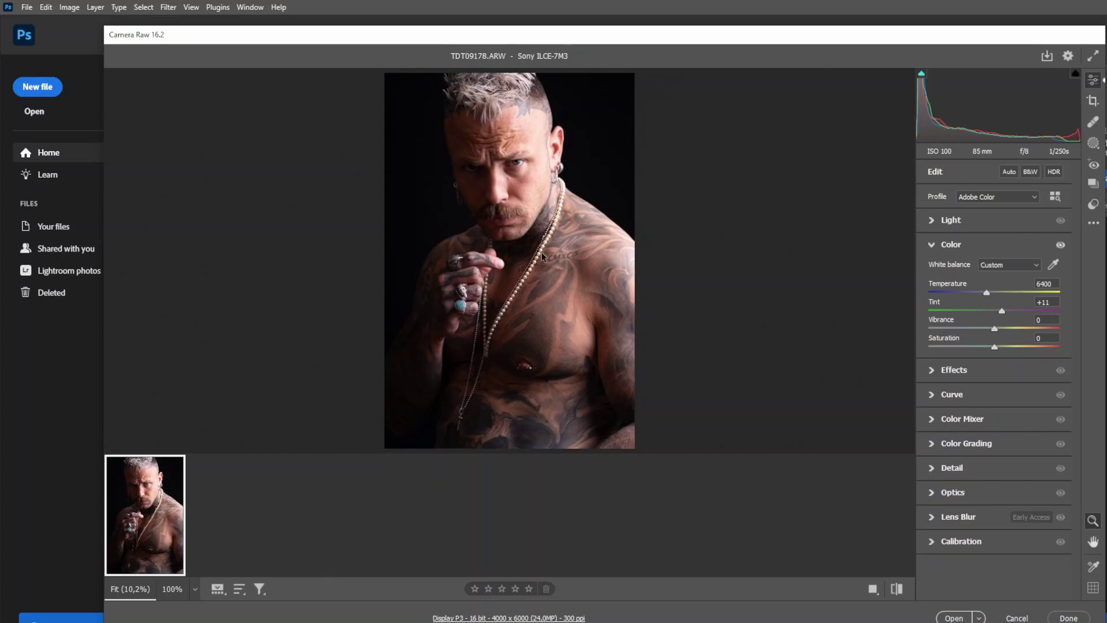
{"action": "key", "text": "super+a"}
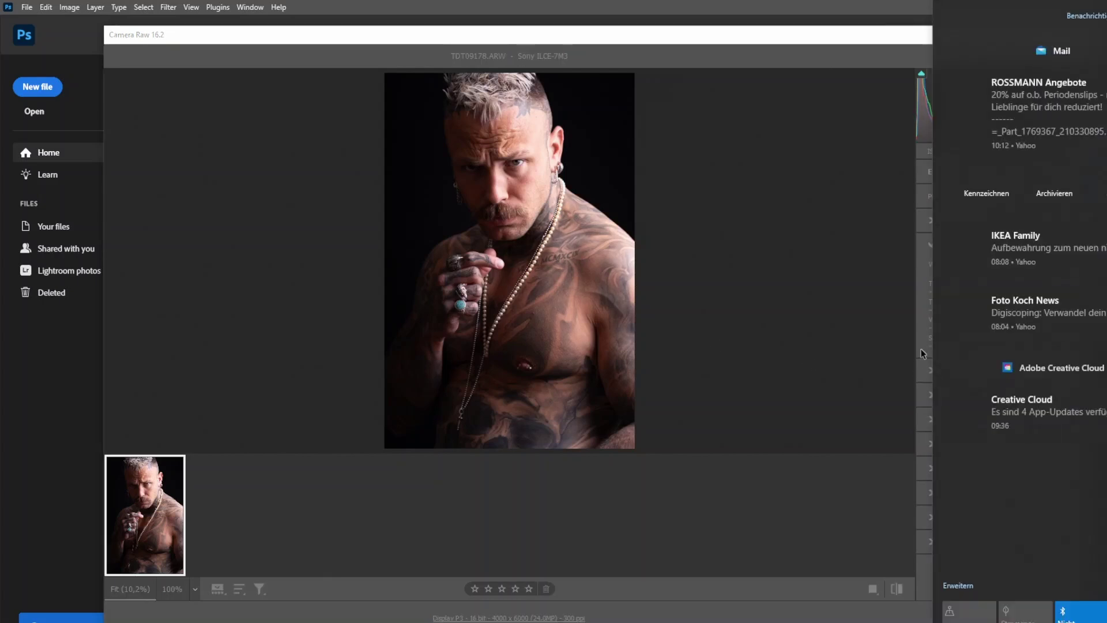
{"action": "left_click", "coordinate": [916, 354]}
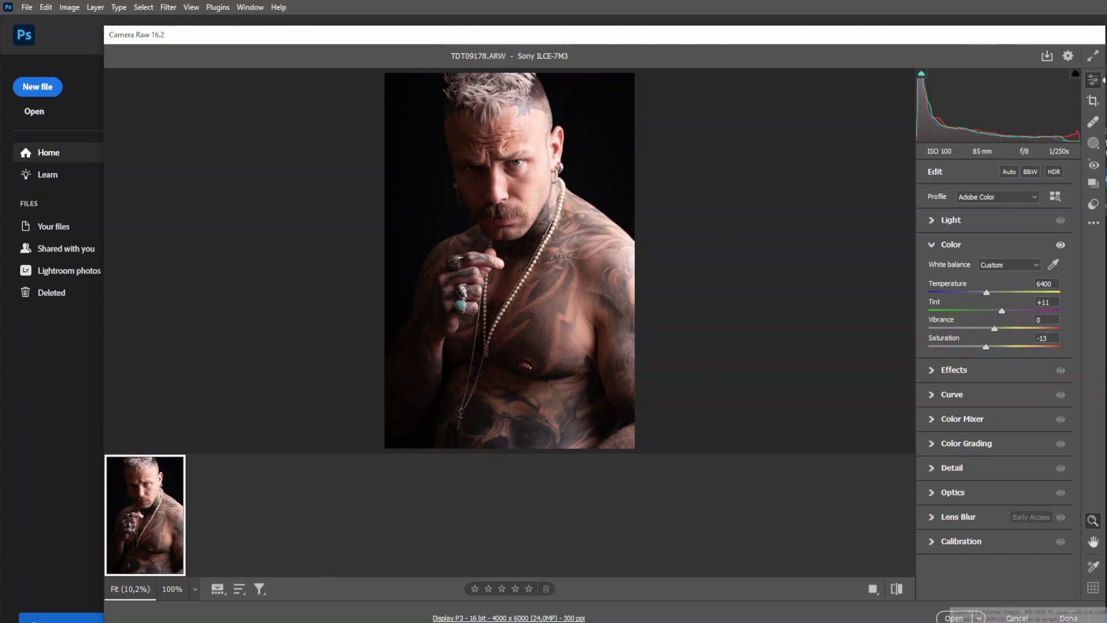
- Open the raw photo with its colours converted to the working space and save it as TDT09178.psd
{"action": "left_click", "coordinate": [953, 618]}
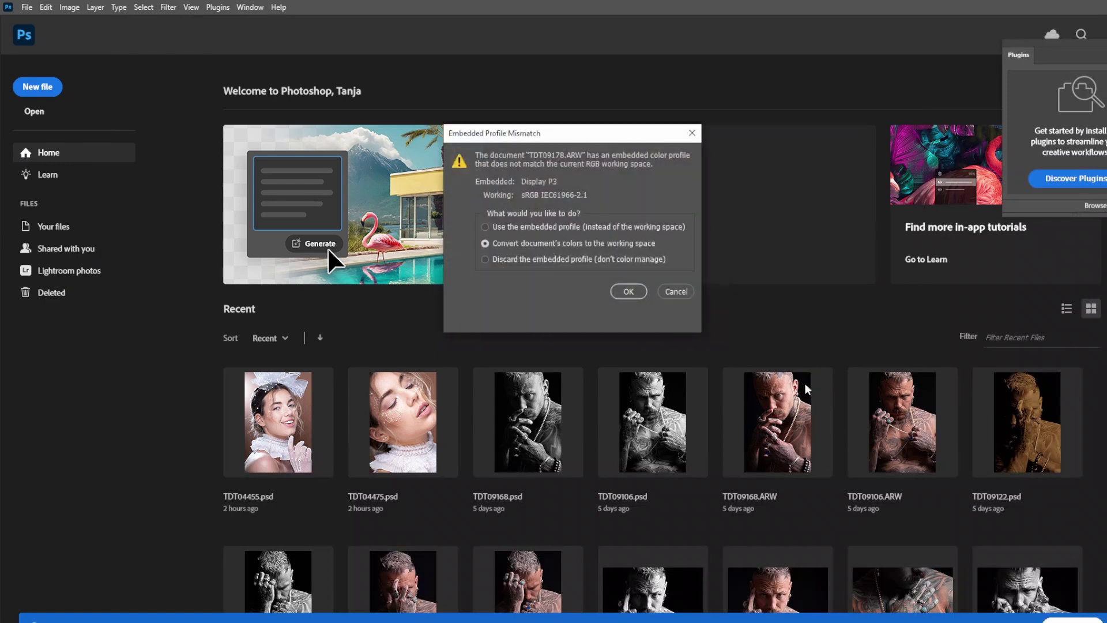
{"action": "left_click", "coordinate": [628, 291]}
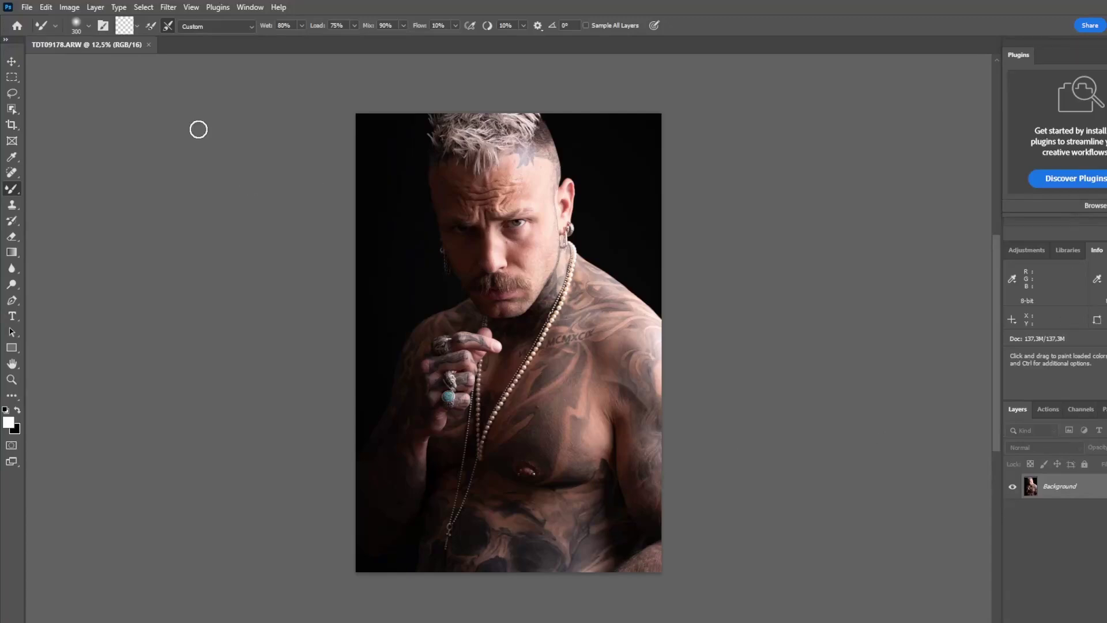
{"action": "left_click", "coordinate": [27, 9]}
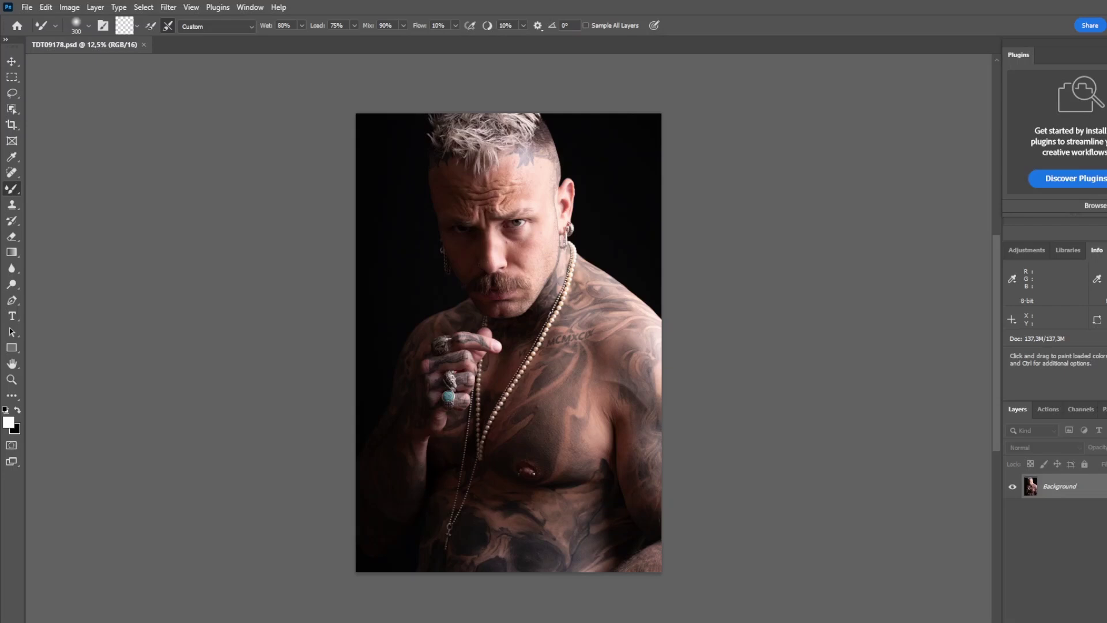
- Duplicate the background layer and remove the blemishes on the brightly lit cheek with the Spot Healing Brush
{"action": "key", "text": "ctrl+j"}
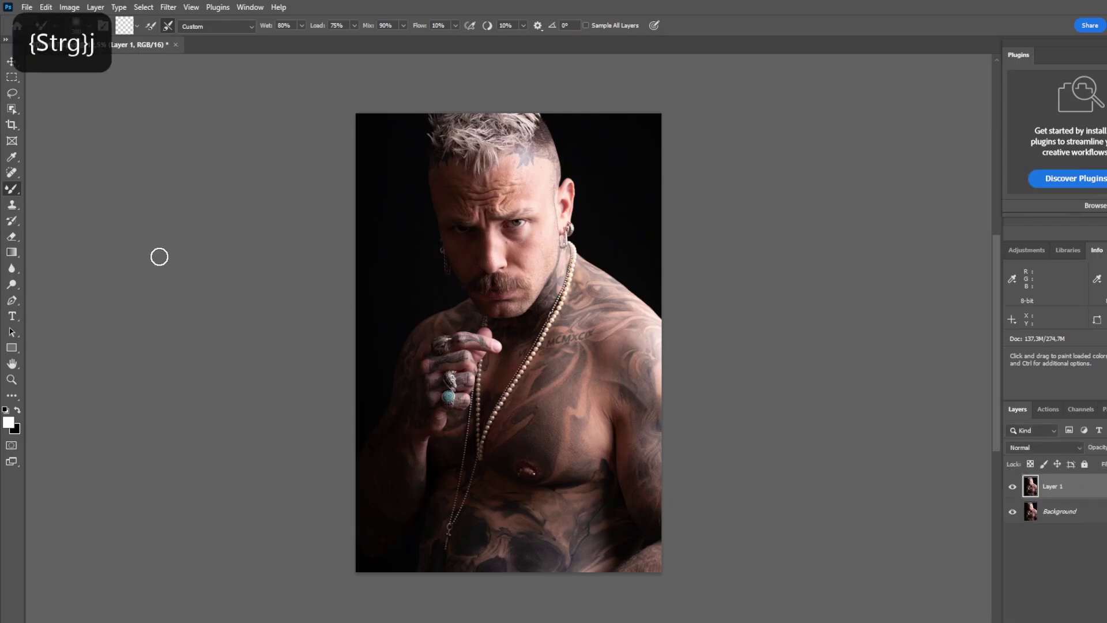
{"action": "right_click", "coordinate": [12, 173]}
{"action": "scroll", "coordinate": [180, 187], "scroll_direction": "up", "scroll_amount": 10}
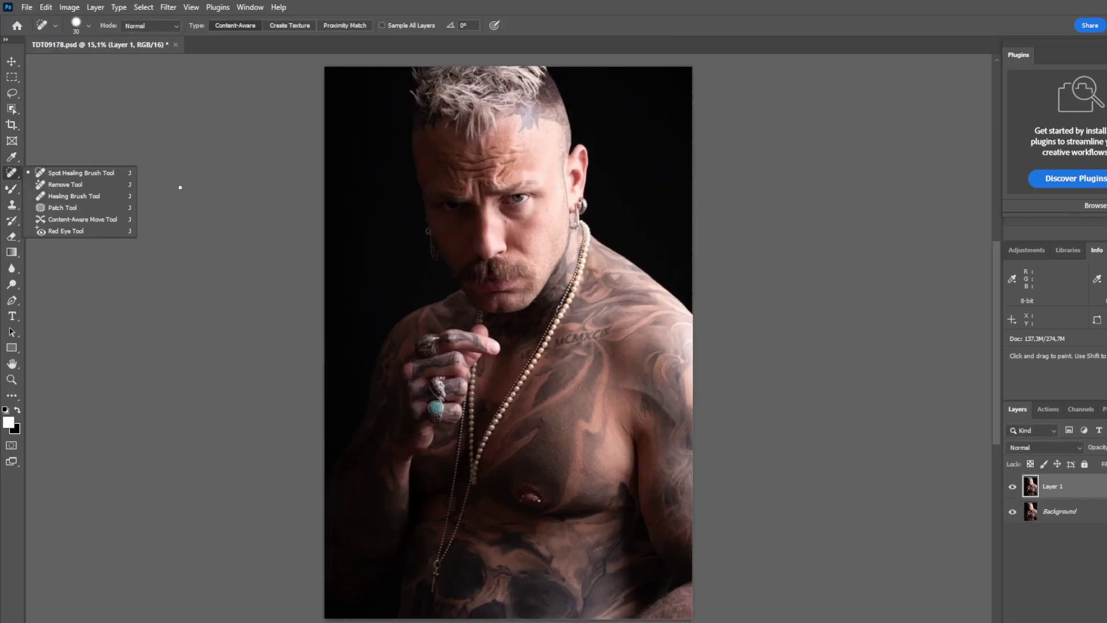
{"action": "scroll", "coordinate": [180, 187], "scroll_direction": "up", "scroll_amount": 6}
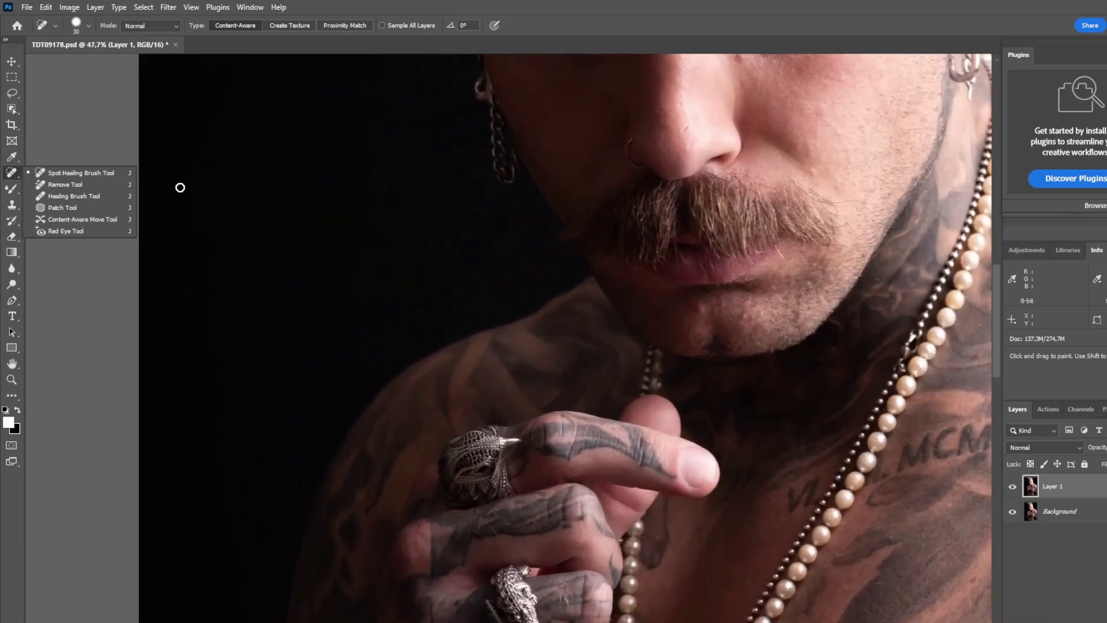
{"action": "left_click_drag", "start_coordinate": [439, 622], "coordinate": [527, 622]}
{"action": "left_click_drag", "start_coordinate": [994, 351], "coordinate": [998, 314]}
{"action": "left_click", "coordinate": [571, 231]}
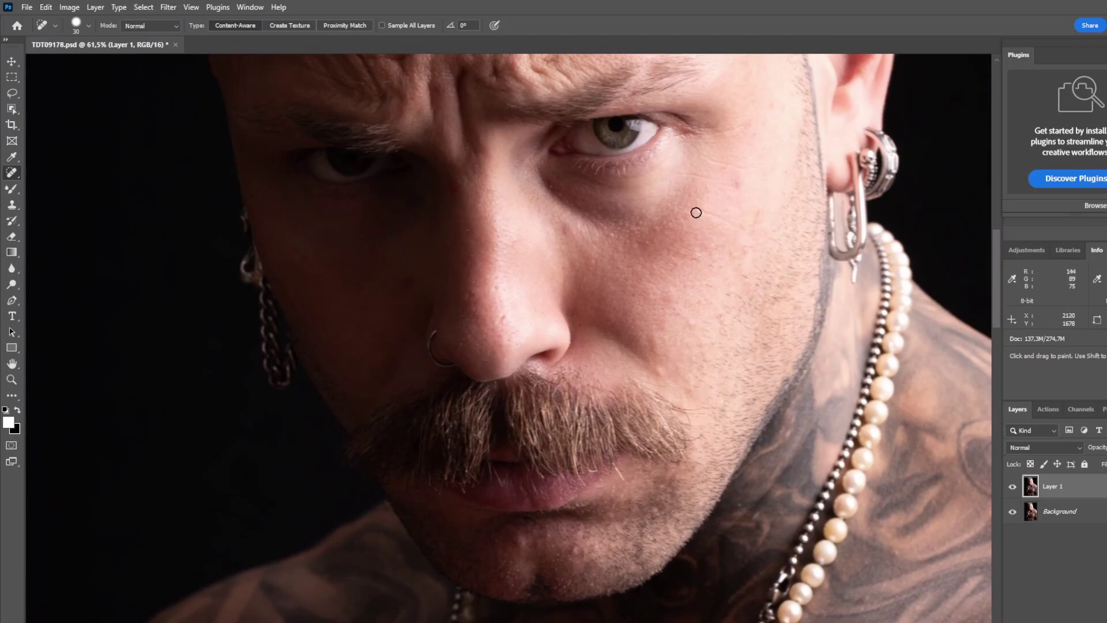
{"action": "left_click", "coordinate": [737, 183]}
{"action": "left_click", "coordinate": [660, 375]}
{"action": "left_click", "coordinate": [696, 320]}
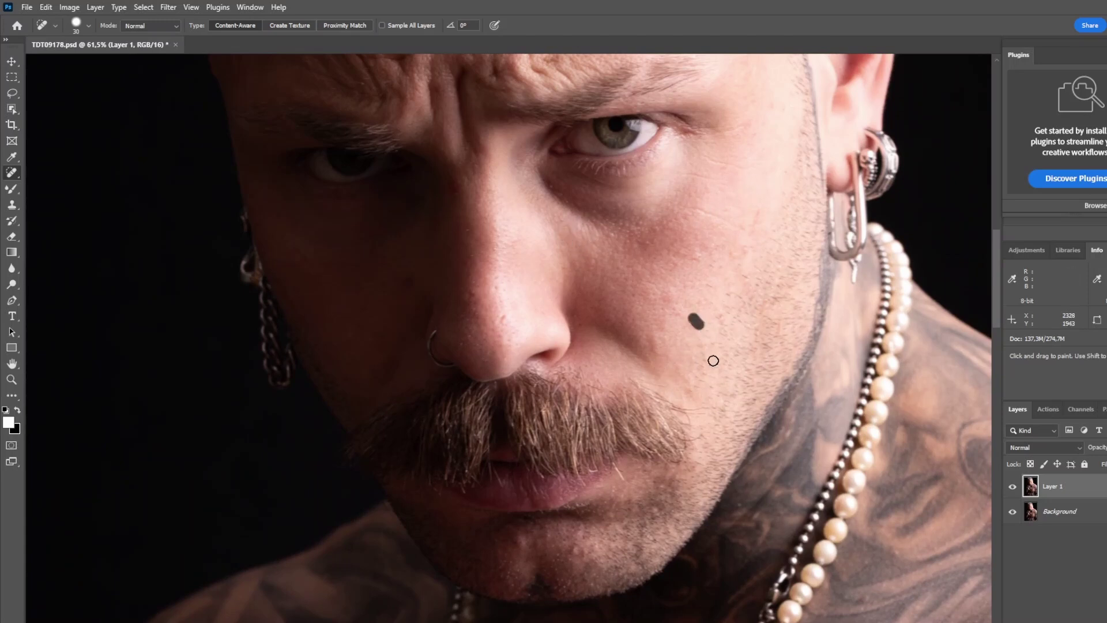
{"action": "left_click", "coordinate": [692, 391]}
- Heal the forehead and temple blemishes with the Spot Healing Brush, reducing the brush size to 15 for the finer spots
{"action": "mouse_move", "coordinate": [997, 302]}
{"action": "left_mouse_down"}
{"action": "mouse_move", "coordinate": [1006, 247]}
{"action": "mouse_move", "coordinate": [667, 240]}
{"action": "left_mouse_up"}
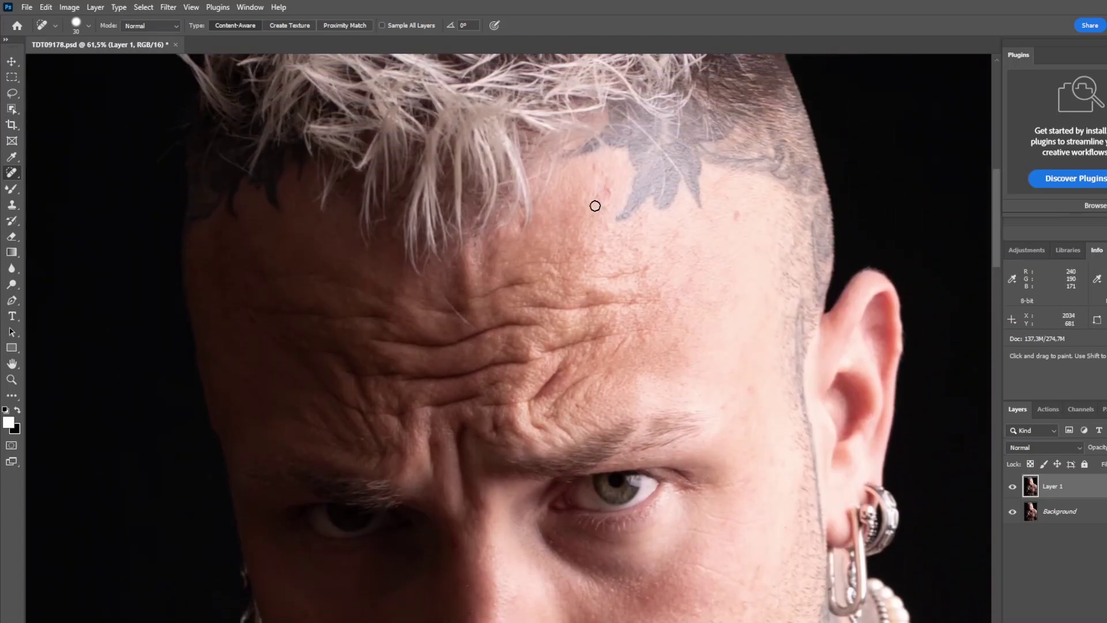
{"action": "left_click", "coordinate": [611, 198]}
{"action": "left_click", "coordinate": [738, 217]}
{"action": "key", "text": "bracketleft"}
{"action": "key", "text": "bracketleft"}
{"action": "key", "text": "bracketleft"}
{"action": "left_click_drag", "start_coordinate": [446, 298], "coordinate": [472, 329]}
{"action": "left_click", "coordinate": [738, 216]}
- Heal the remaining small spots on the face and near the hairline
{"action": "left_click_drag", "start_coordinate": [996, 256], "coordinate": [996, 411]}
{"action": "left_click", "coordinate": [519, 511]}
{"action": "left_click", "coordinate": [719, 393]}
{"action": "left_click_drag", "start_coordinate": [995, 355], "coordinate": [996, 213]}
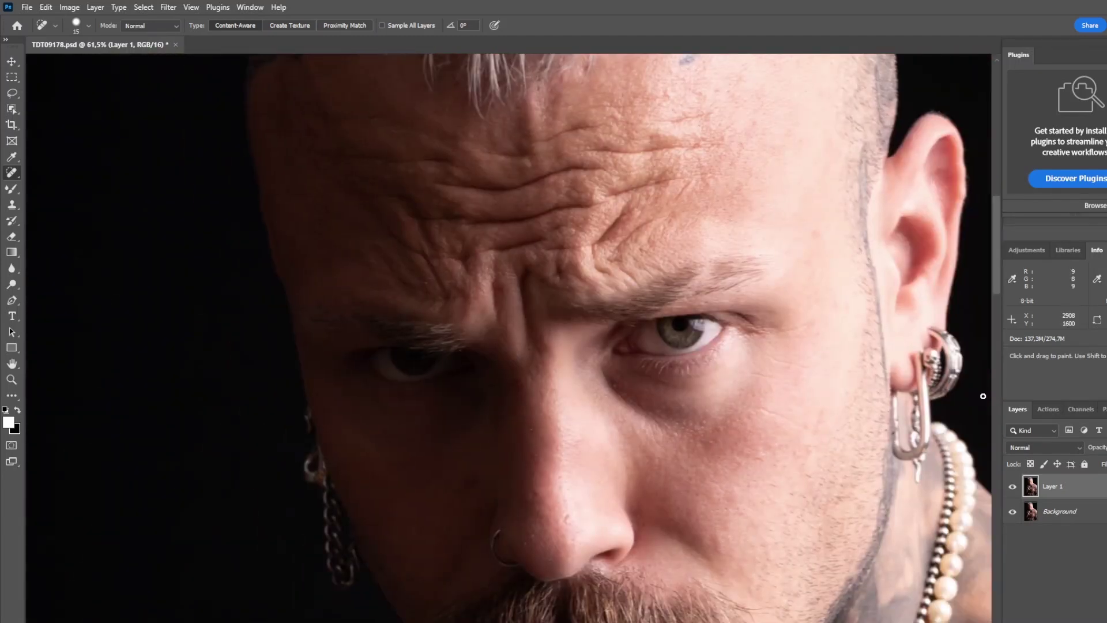
{"action": "left_click", "coordinate": [538, 88]}
- Duplicate the retouched layer and run the PiXimperfect FS 16-bit frequency separation action, accepting its Gaussian Blur
{"action": "key", "text": "ctrl+j"}
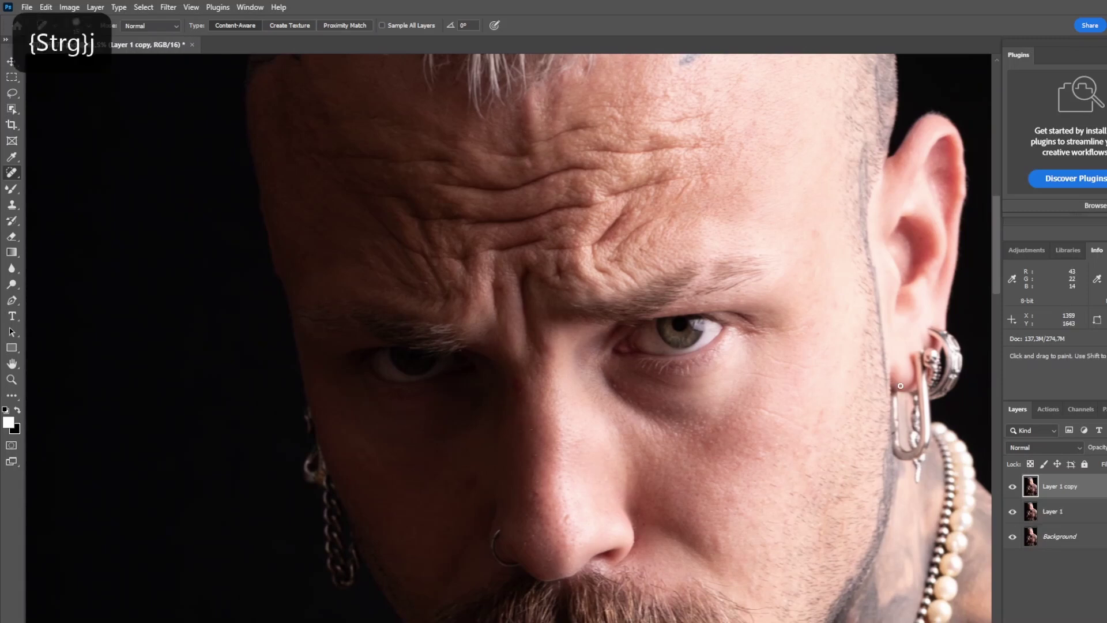
{"action": "left_click", "coordinate": [1047, 410]}
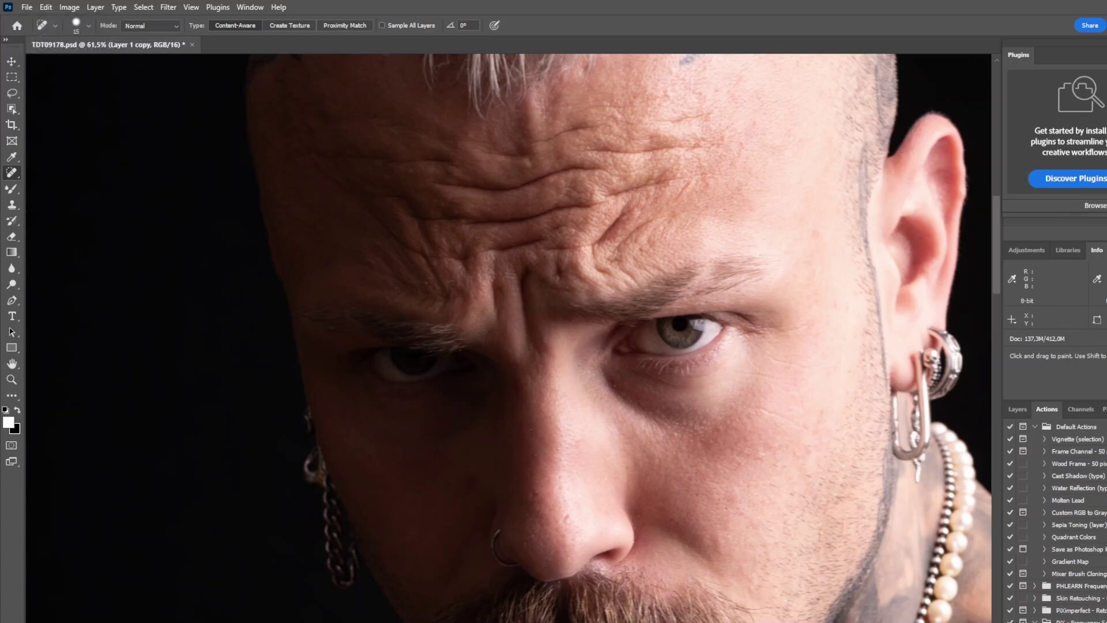
{"action": "scroll", "coordinate": [1066, 519], "scroll_direction": "down", "scroll_amount": 5}
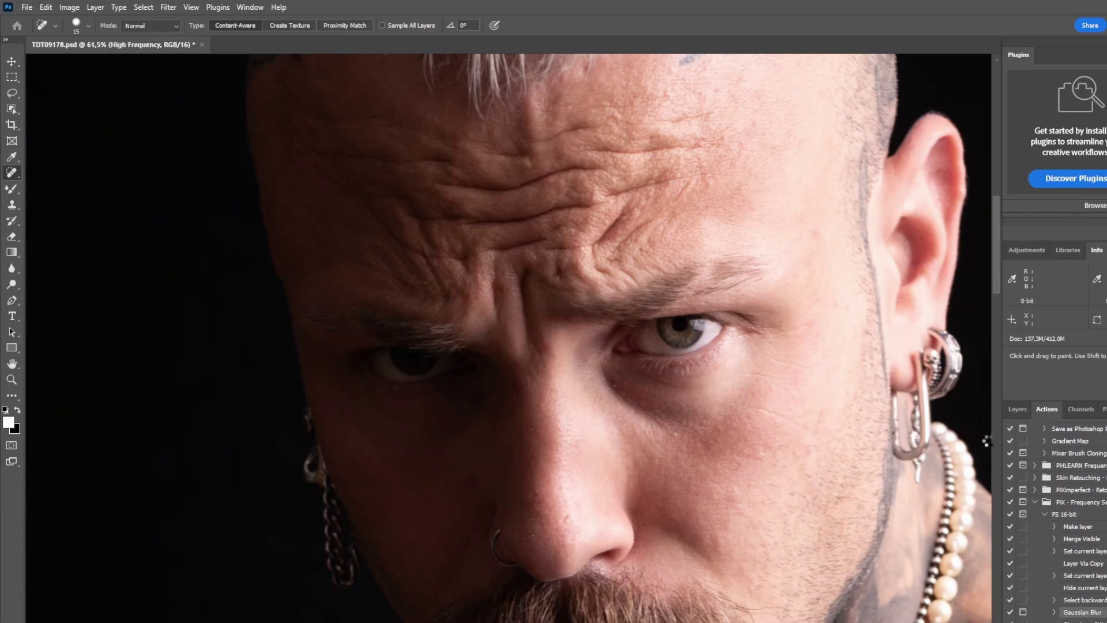
{"action": "left_click", "coordinate": [646, 157]}
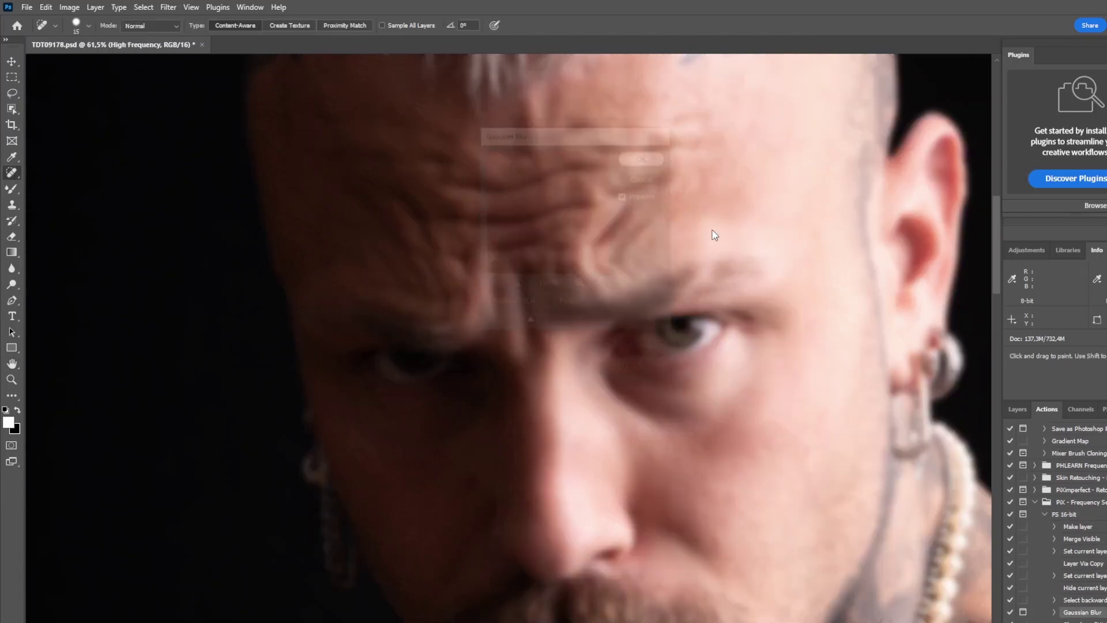
- Expand the FS 16-bit group and duplicate its Low Frequency layer
{"action": "left_click", "coordinate": [1019, 411]}
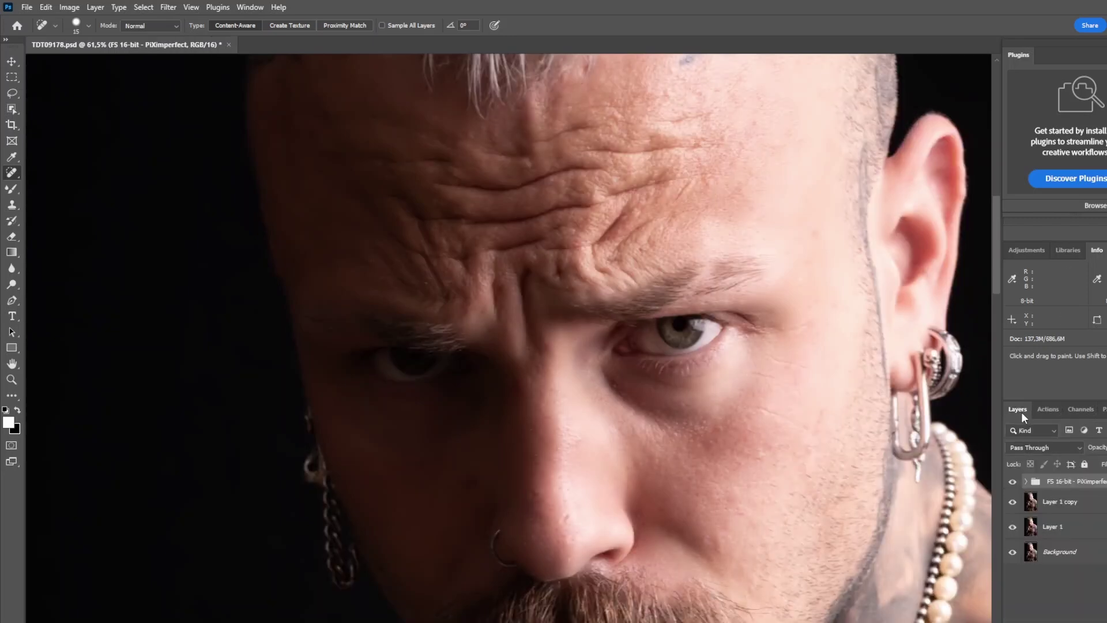
{"action": "left_click", "coordinate": [1026, 482]}
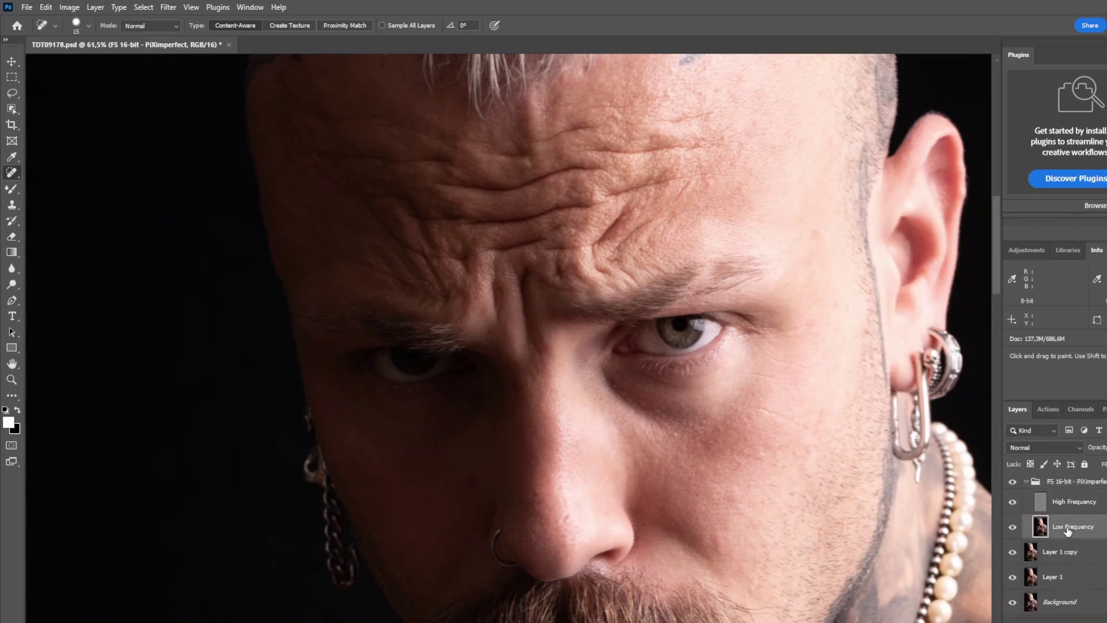
{"action": "left_click", "coordinate": [1070, 519]}
{"action": "key", "text": "ctrl+j"}
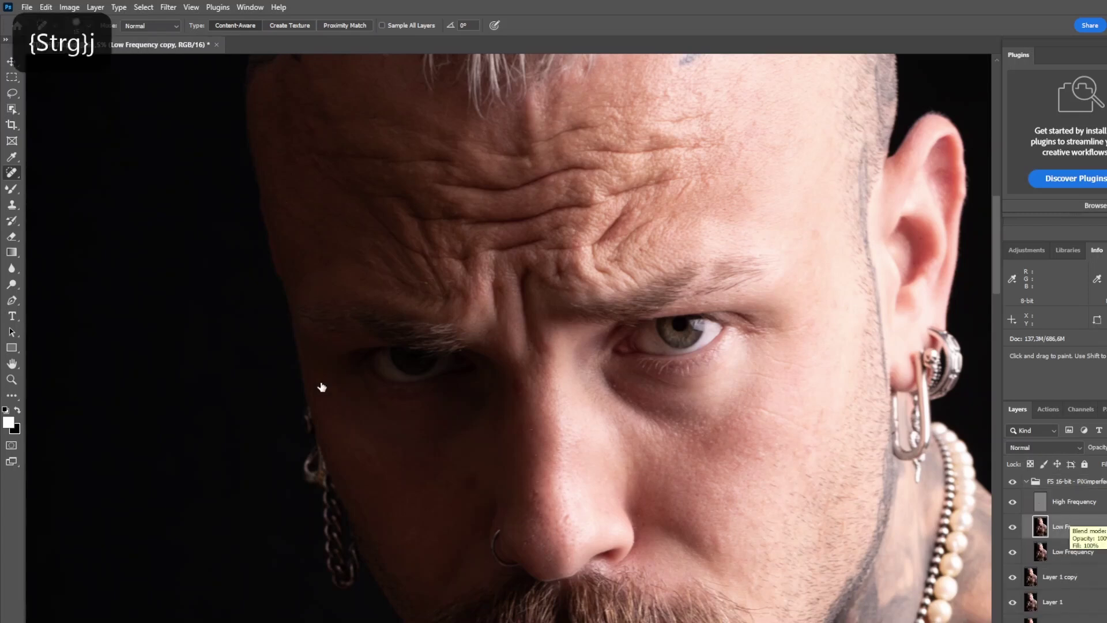
- Smooth the skin tones beneath the lit eye and on the cheek with the Mixer Brush at size 150
{"action": "left_click", "coordinate": [18, 188]}
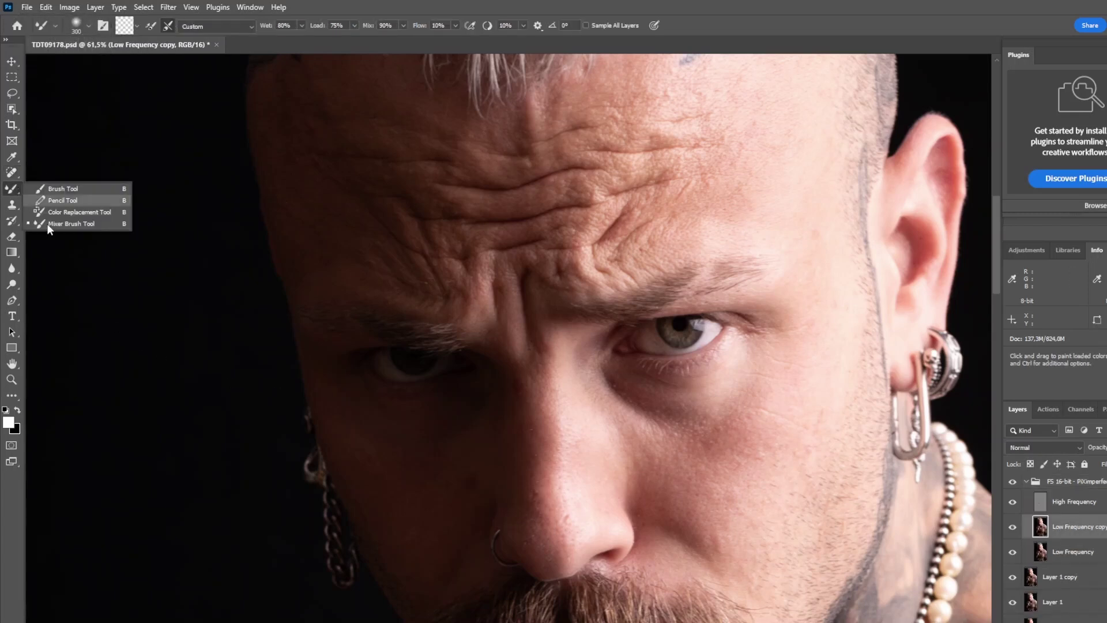
{"action": "left_click", "coordinate": [59, 225]}
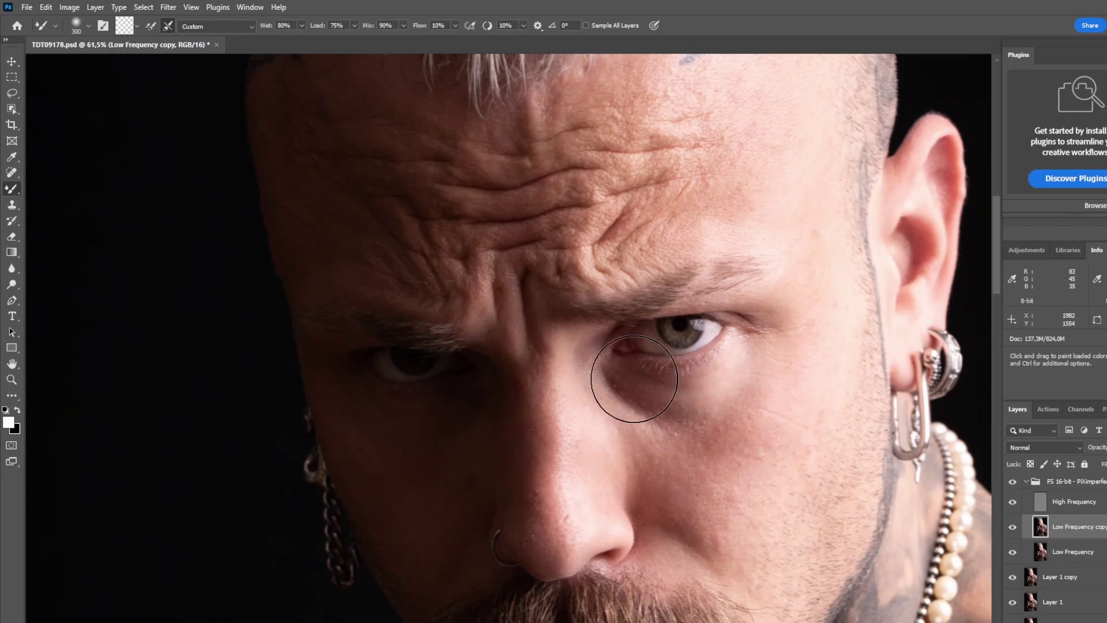
{"action": "key", "text": "bracketleft"}
{"action": "key", "text": "bracketleft"}
{"action": "key", "text": "bracketleft"}
{"action": "key", "text": "bracketleft"}
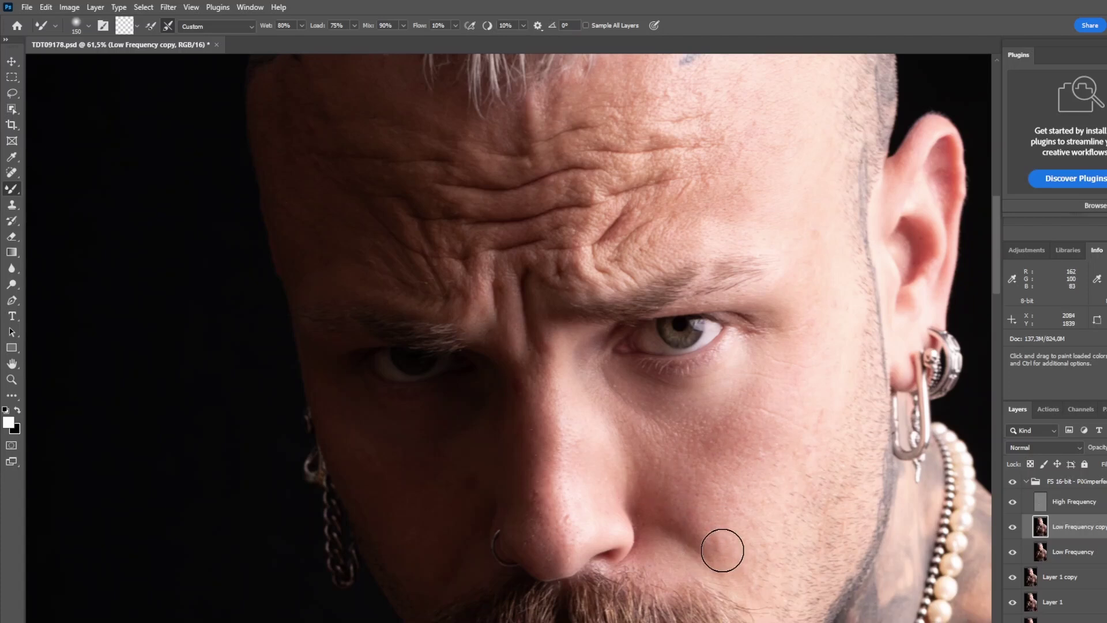
- Collapse the FS 16-bit group and slightly lower the whole group's opacity
{"action": "scroll", "coordinate": [722, 551], "scroll_direction": "down", "scroll_amount": 5}
{"action": "scroll", "coordinate": [719, 413], "scroll_direction": "down", "scroll_amount": 3}
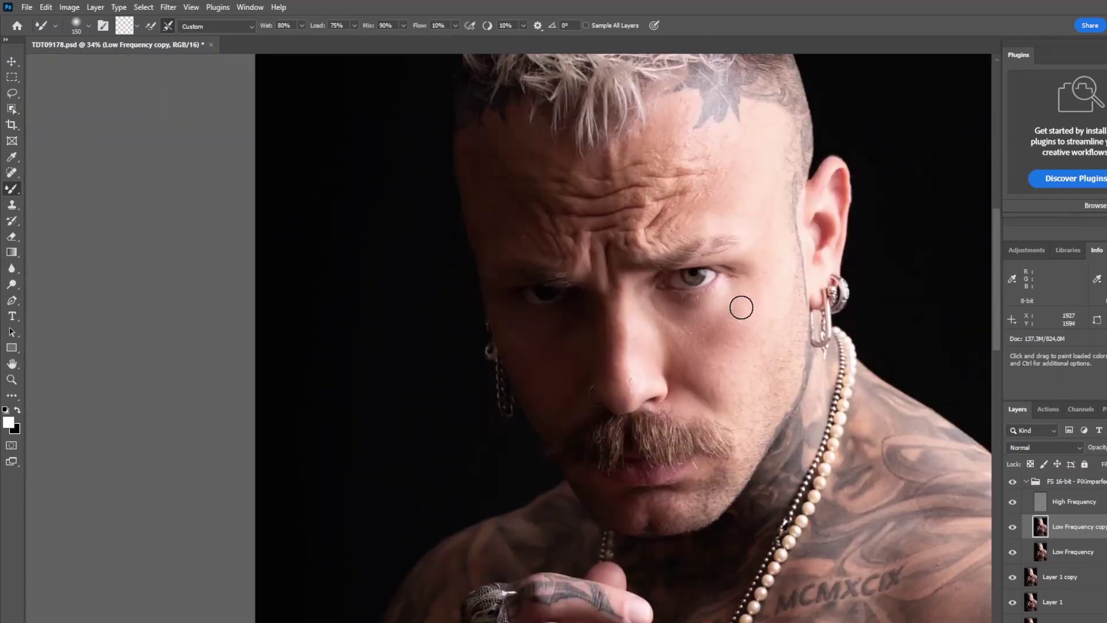
{"action": "left_click", "coordinate": [1025, 481]}
{"action": "left_click", "coordinate": [1068, 487]}
{"action": "left_click", "coordinate": [1106, 447]}
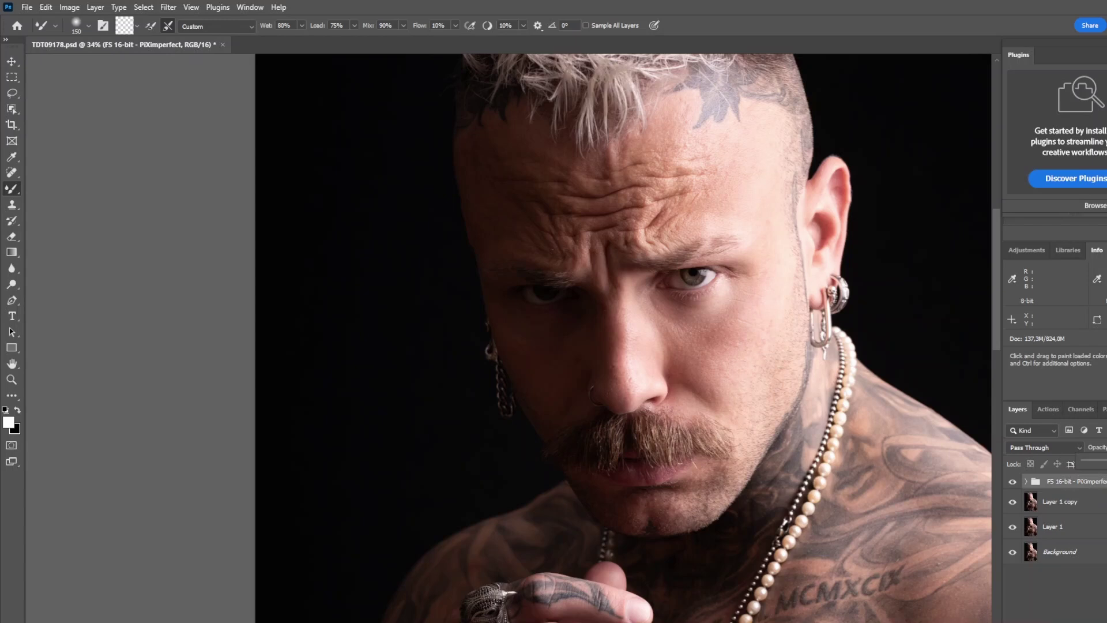
{"action": "left_click_drag", "start_coordinate": [1106, 460], "coordinate": [1102, 460]}
- Compare the portrait with and without the FS 16-bit group by toggling the group's visibility
{"action": "left_click", "coordinate": [1013, 482]}
{"action": "left_click", "coordinate": [1012, 483]}
{"action": "left_click", "coordinate": [1011, 482]}
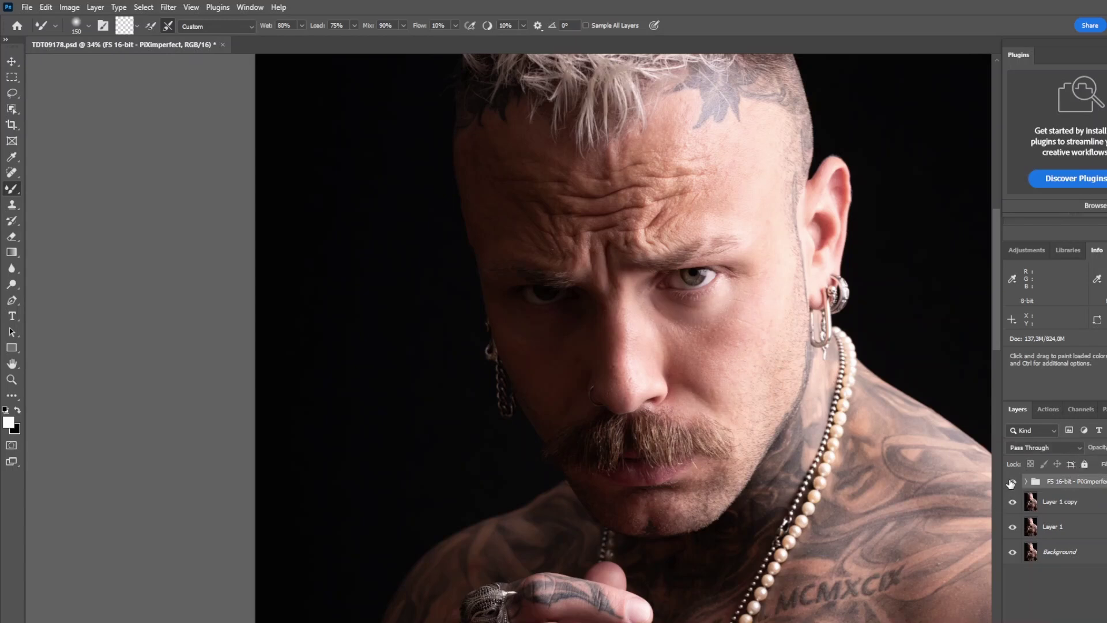
{"action": "left_click", "coordinate": [1012, 483]}
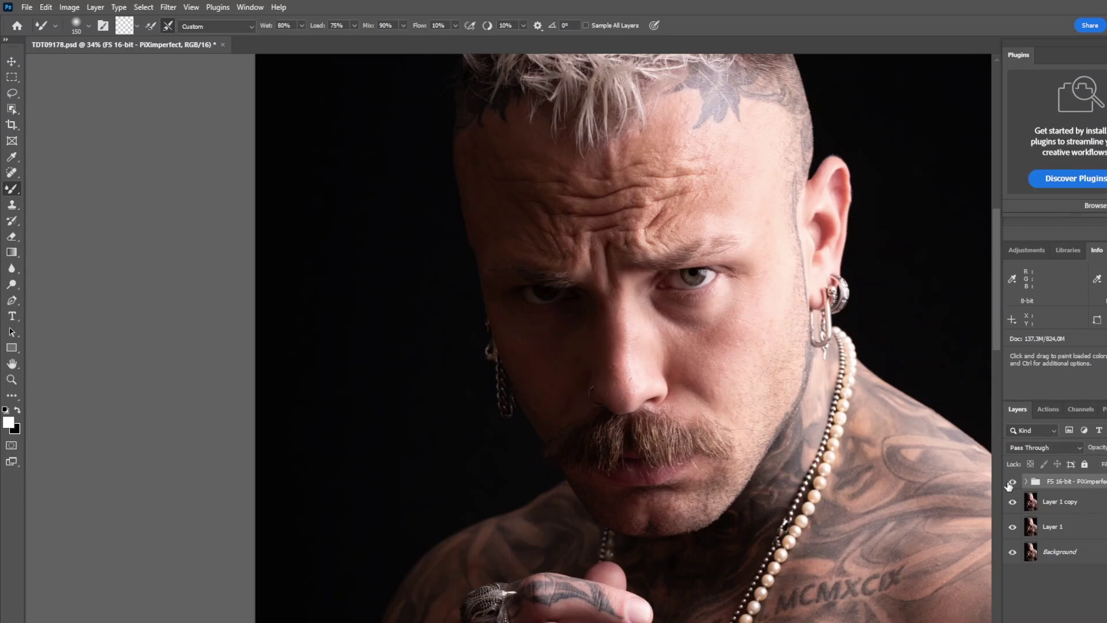
{"action": "left_click", "coordinate": [1012, 482]}
{"action": "scroll", "coordinate": [988, 438], "scroll_direction": "down", "scroll_amount": 3}
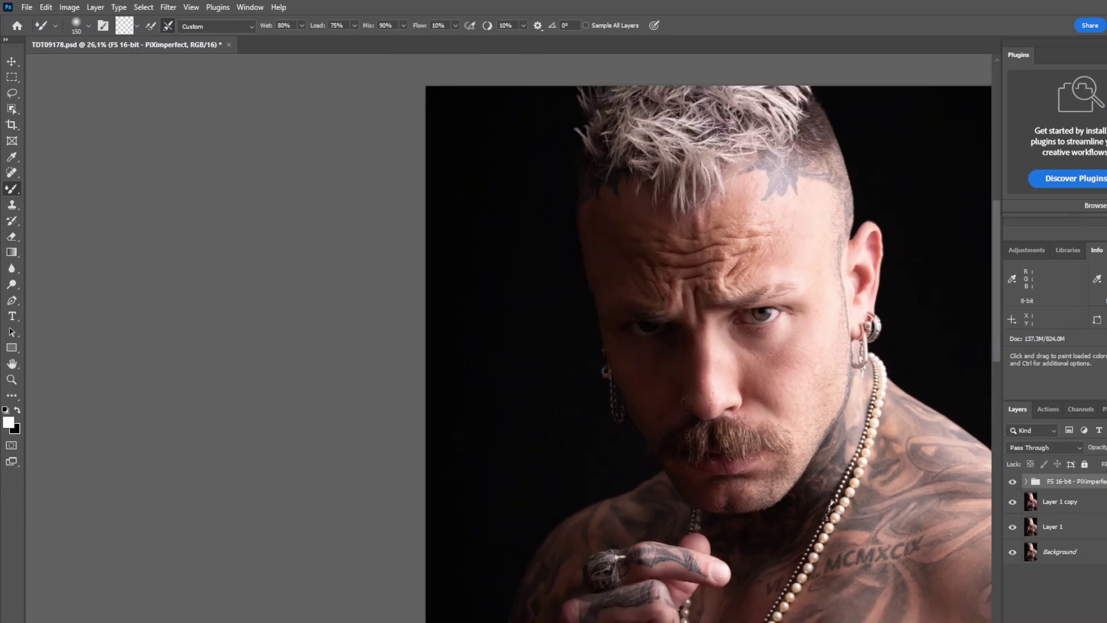
- Add a new empty layer above the FS 16-bit group and set its blend mode to Soft Light
{"action": "key", "text": "ctrl+shift+alt+n"}
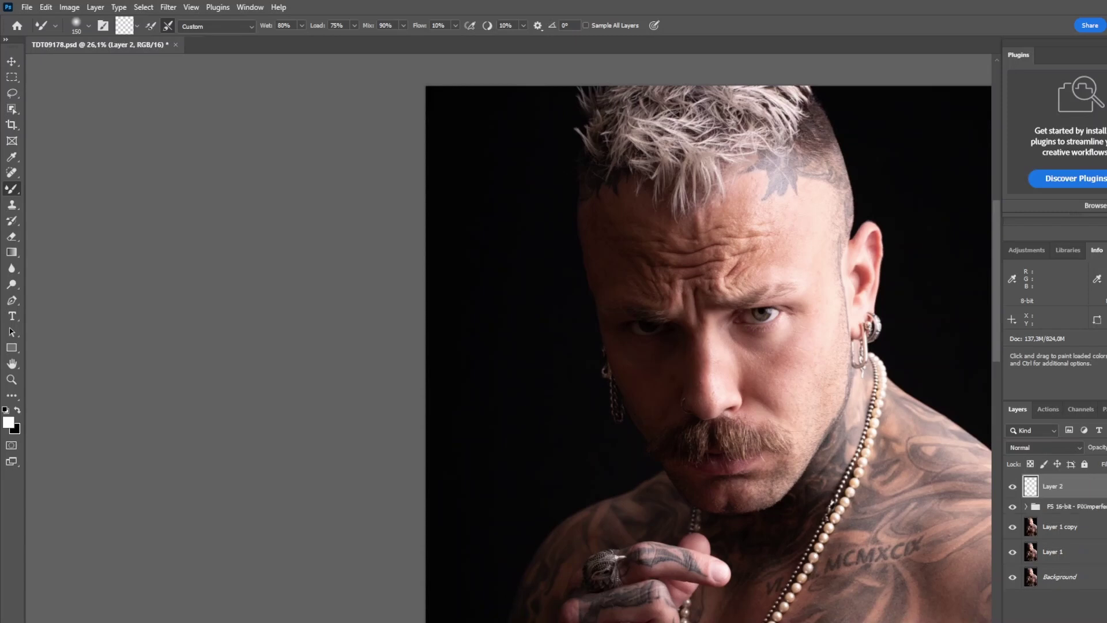
{"action": "left_click", "coordinate": [1016, 445]}
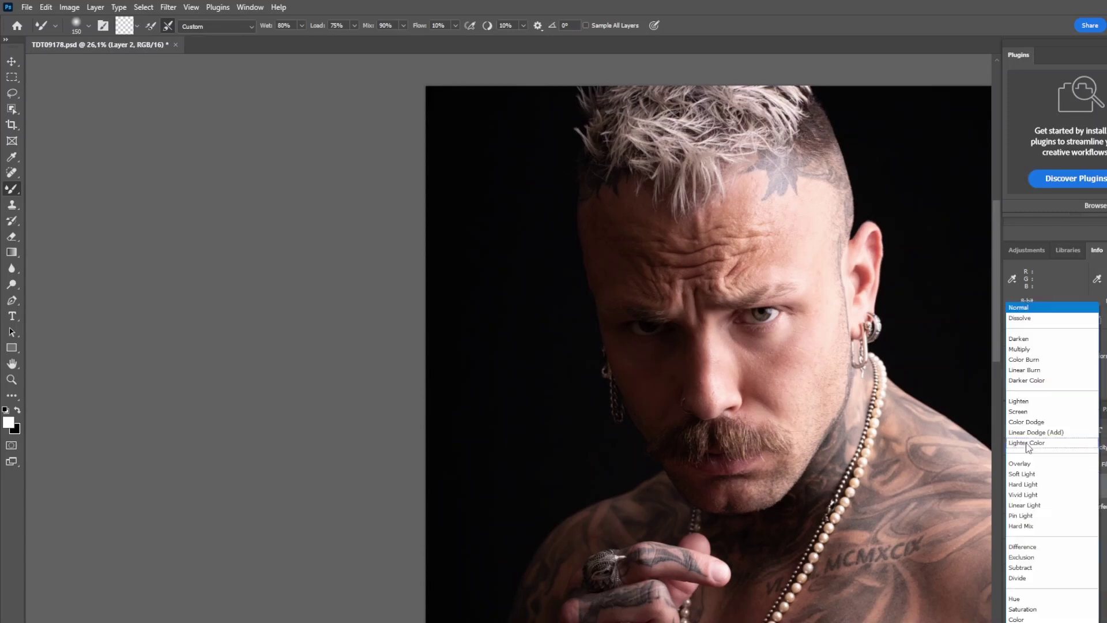
{"action": "left_click", "coordinate": [1022, 471]}
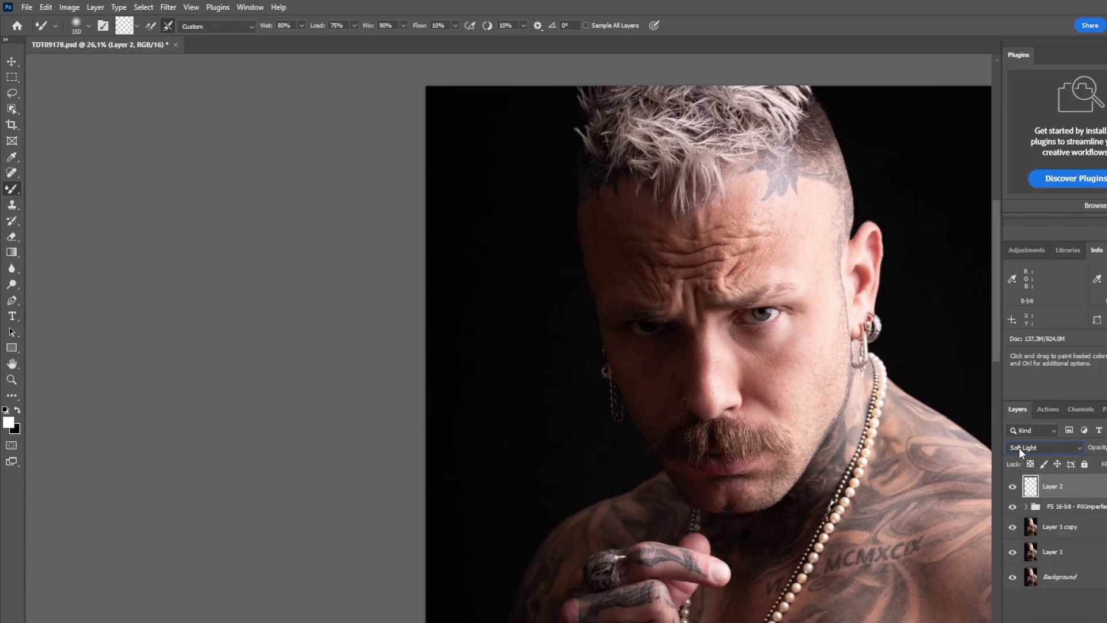
- Brighten the irises of both eyes on the Soft Light layer with a white Brush at size 35 and 10% flow
{"action": "right_click", "coordinate": [15, 187]}
{"action": "left_click", "coordinate": [38, 188]}
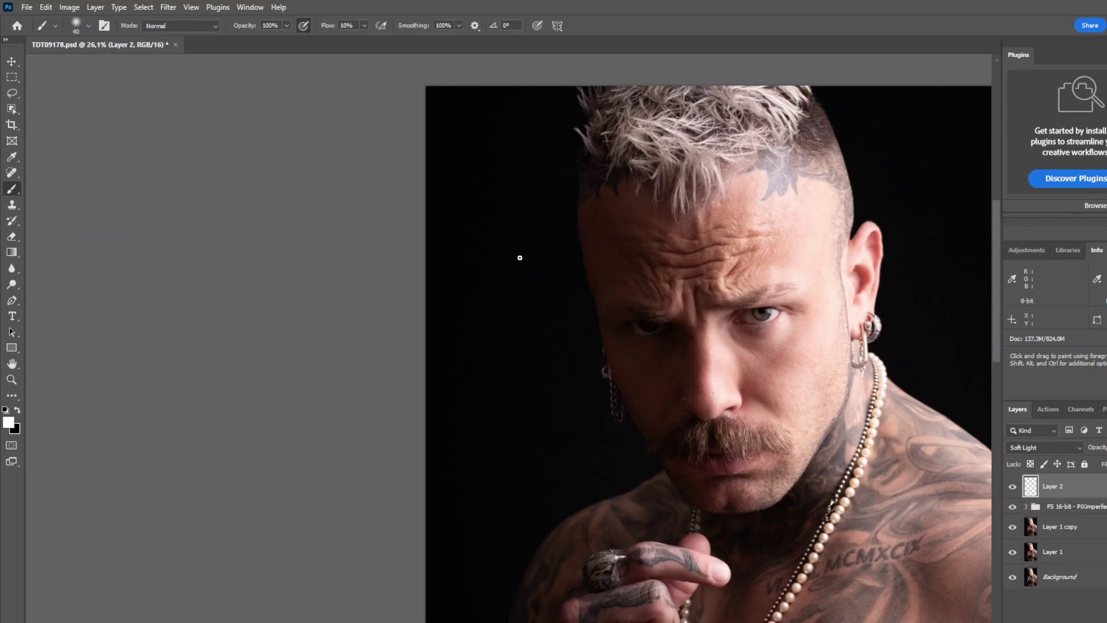
{"action": "scroll", "coordinate": [702, 402], "scroll_direction": "up", "scroll_amount": 5}
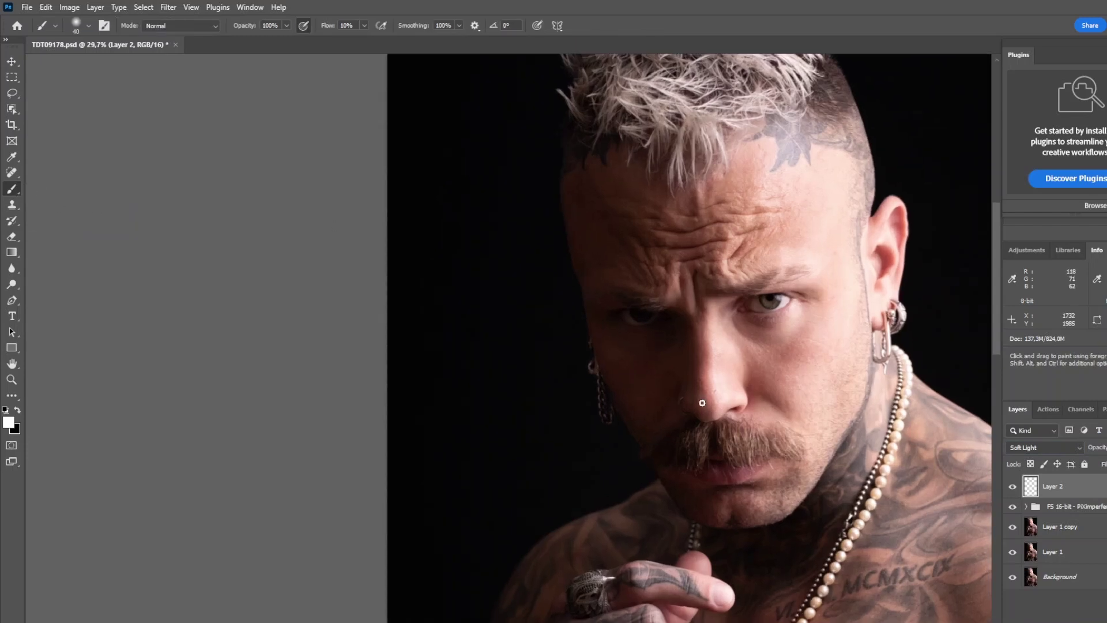
{"action": "scroll", "coordinate": [706, 398], "scroll_direction": "up", "scroll_amount": 3}
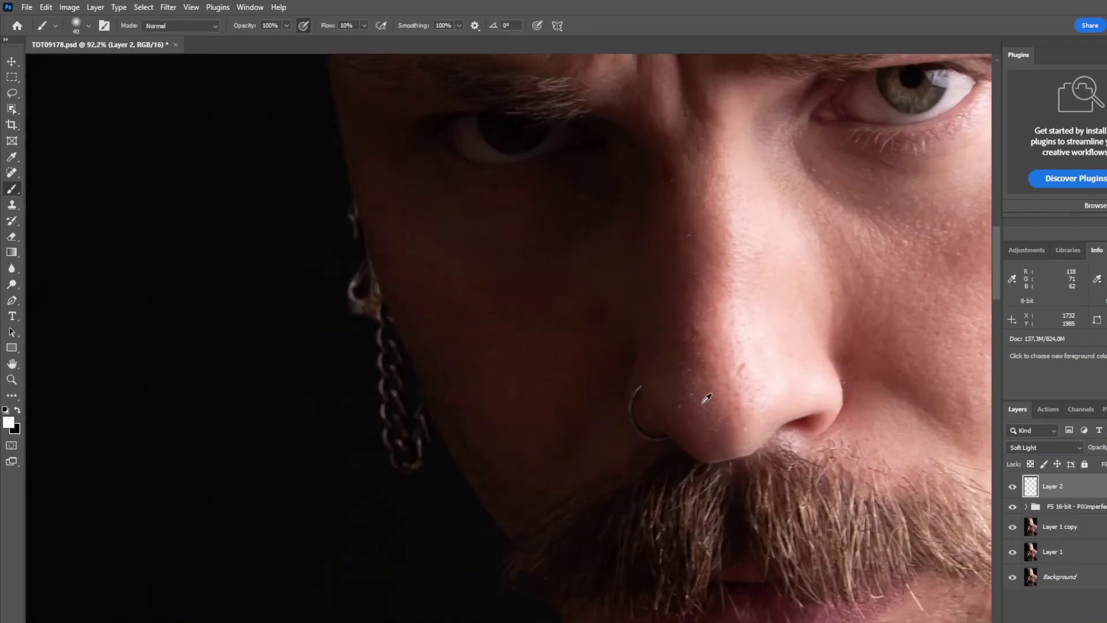
{"action": "left_click_drag", "start_coordinate": [994, 279], "coordinate": [1002, 237]}
{"action": "left_click_drag", "start_coordinate": [547, 622], "coordinate": [583, 622]}
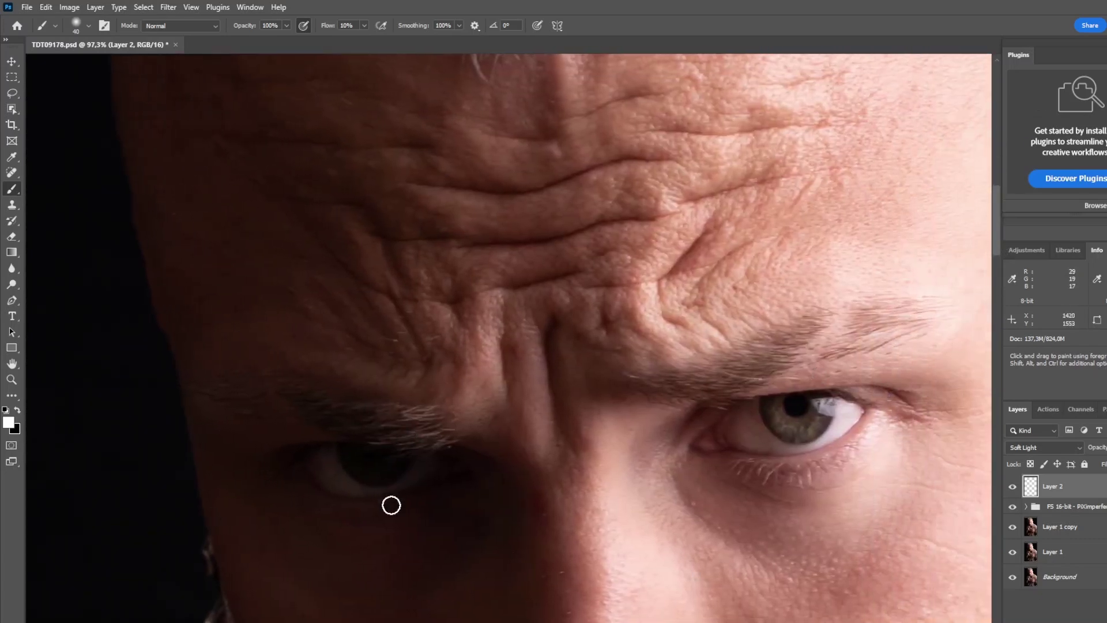
{"action": "key", "text": "bracketleft"}
{"action": "mouse_move", "coordinate": [359, 462]}
{"action": "left_mouse_down"}
{"action": "mouse_move", "coordinate": [400, 471]}
{"action": "mouse_move", "coordinate": [408, 449]}
{"action": "mouse_move", "coordinate": [370, 477]}
{"action": "mouse_move", "coordinate": [343, 444]}
{"action": "mouse_move", "coordinate": [356, 467]}
{"action": "mouse_move", "coordinate": [345, 450]}
{"action": "mouse_move", "coordinate": [373, 475]}
{"action": "mouse_move", "coordinate": [397, 470]}
{"action": "left_mouse_up"}
{"action": "mouse_move", "coordinate": [780, 426]}
{"action": "left_mouse_down"}
{"action": "mouse_move", "coordinate": [803, 432]}
{"action": "mouse_move", "coordinate": [826, 394]}
{"action": "mouse_move", "coordinate": [798, 430]}
{"action": "mouse_move", "coordinate": [767, 398]}
{"action": "mouse_move", "coordinate": [800, 435]}
{"action": "mouse_move", "coordinate": [826, 417]}
{"action": "mouse_move", "coordinate": [829, 393]}
{"action": "mouse_move", "coordinate": [806, 431]}
{"action": "mouse_move", "coordinate": [784, 428]}
{"action": "mouse_move", "coordinate": [770, 400]}
{"action": "mouse_move", "coordinate": [780, 423]}
{"action": "mouse_move", "coordinate": [804, 433]}
{"action": "mouse_move", "coordinate": [821, 424]}
{"action": "mouse_move", "coordinate": [829, 400]}
{"action": "mouse_move", "coordinate": [813, 432]}
{"action": "mouse_move", "coordinate": [799, 436]}
{"action": "mouse_move", "coordinate": [769, 409]}
{"action": "mouse_move", "coordinate": [793, 431]}
{"action": "mouse_move", "coordinate": [818, 429]}
{"action": "mouse_move", "coordinate": [833, 398]}
{"action": "mouse_move", "coordinate": [811, 428]}
{"action": "mouse_move", "coordinate": [764, 411]}
{"action": "left_mouse_up"}
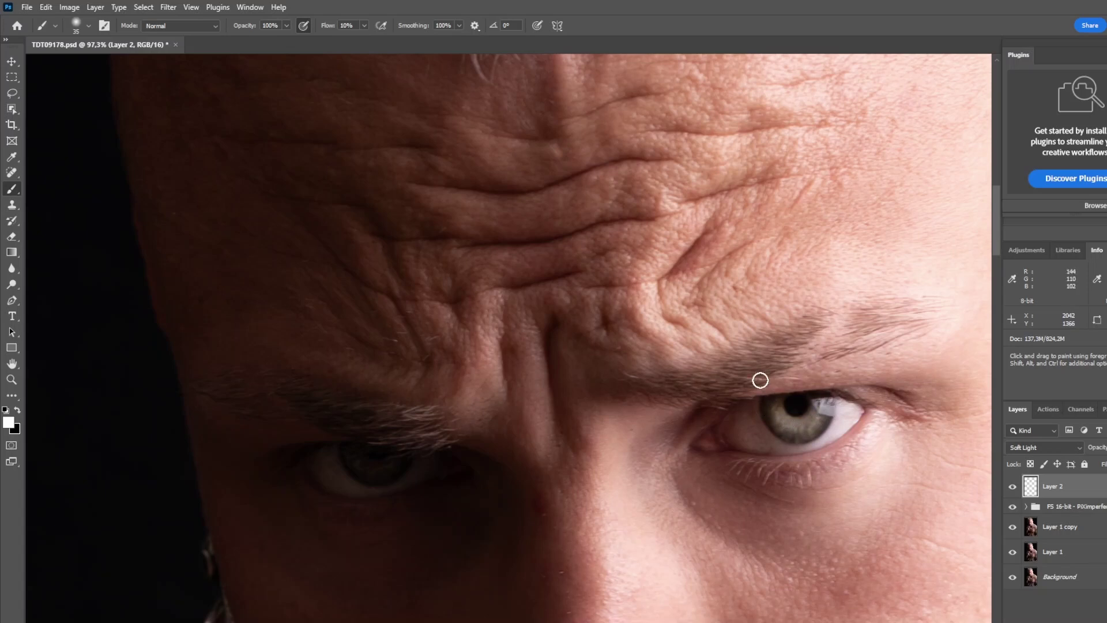
- Switch the painting colour to black and reduce the brush to size 10 for fine work around the lit eye
{"action": "key", "text": "x"}
{"action": "key", "text": "bracketleft"}
{"action": "key", "text": "bracketleft"}
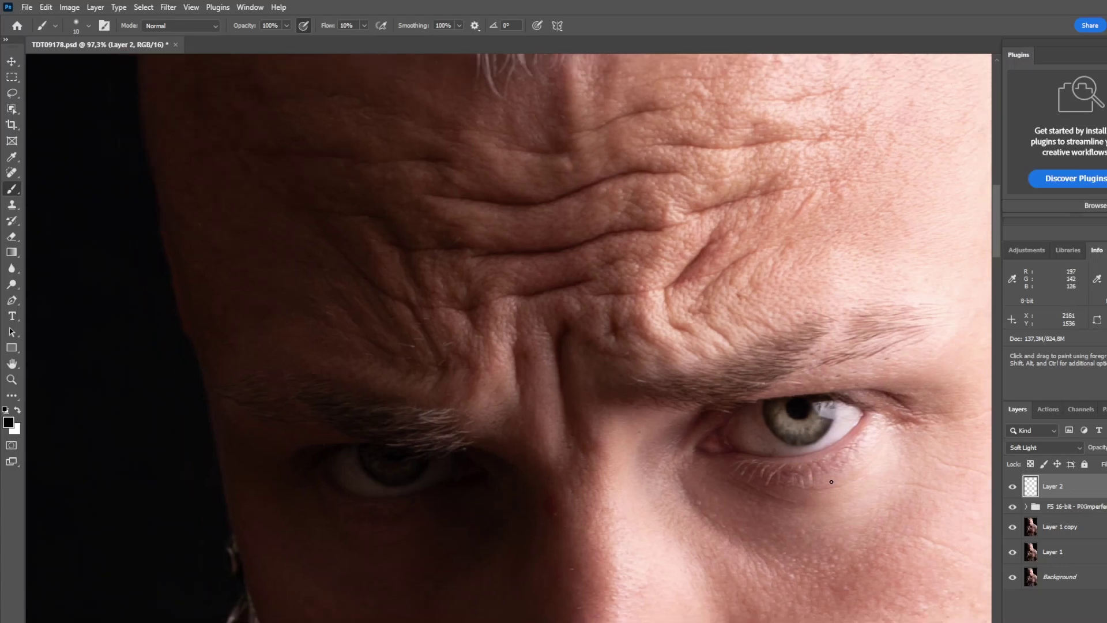
- Adjust the opacity of the painted Soft Light layer, judging the eyes against the whole portrait
{"action": "scroll", "coordinate": [831, 481], "scroll_direction": "down", "scroll_amount": 5}
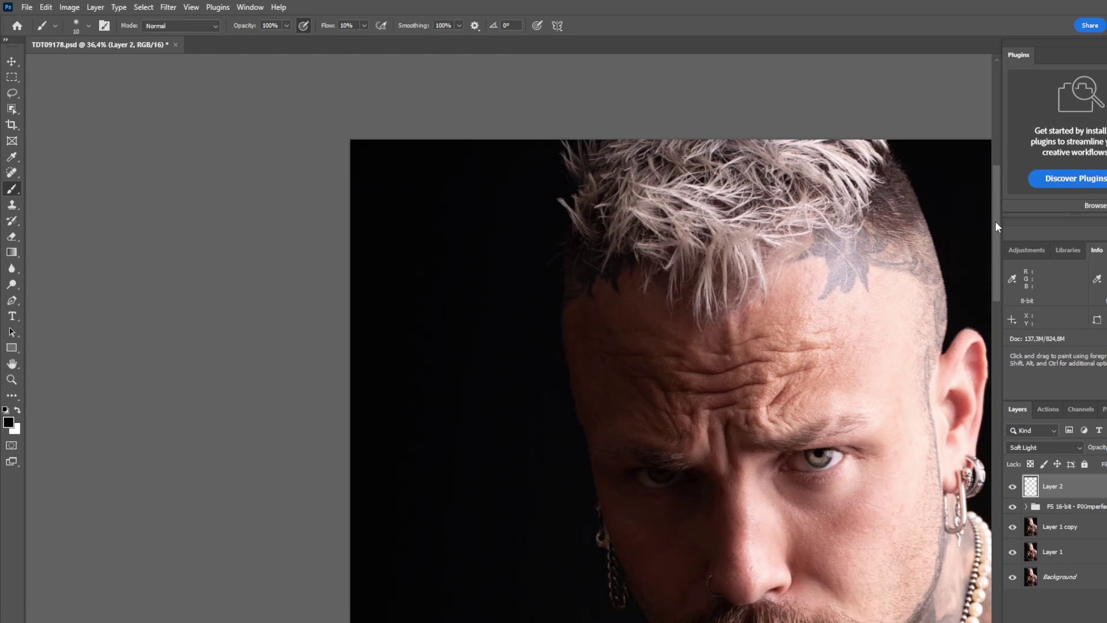
{"action": "left_click_drag", "start_coordinate": [995, 223], "coordinate": [996, 274]}
{"action": "scroll", "coordinate": [968, 253], "scroll_direction": "down", "scroll_amount": 3}
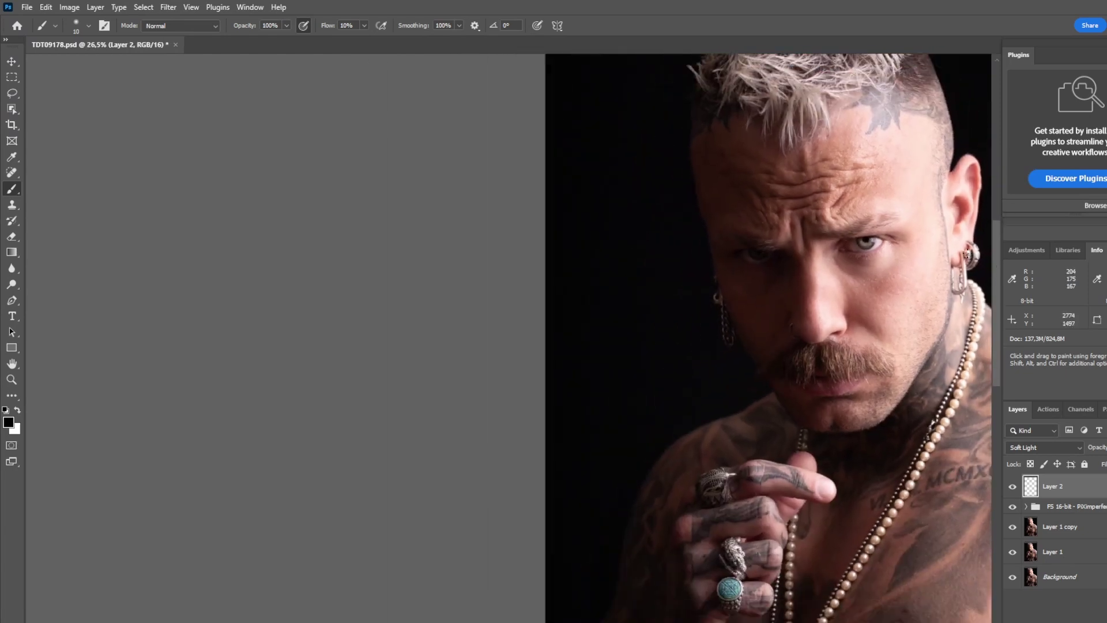
{"action": "scroll", "coordinate": [968, 253], "scroll_direction": "down", "scroll_amount": 1}
{"action": "left_click", "coordinate": [1106, 448]}
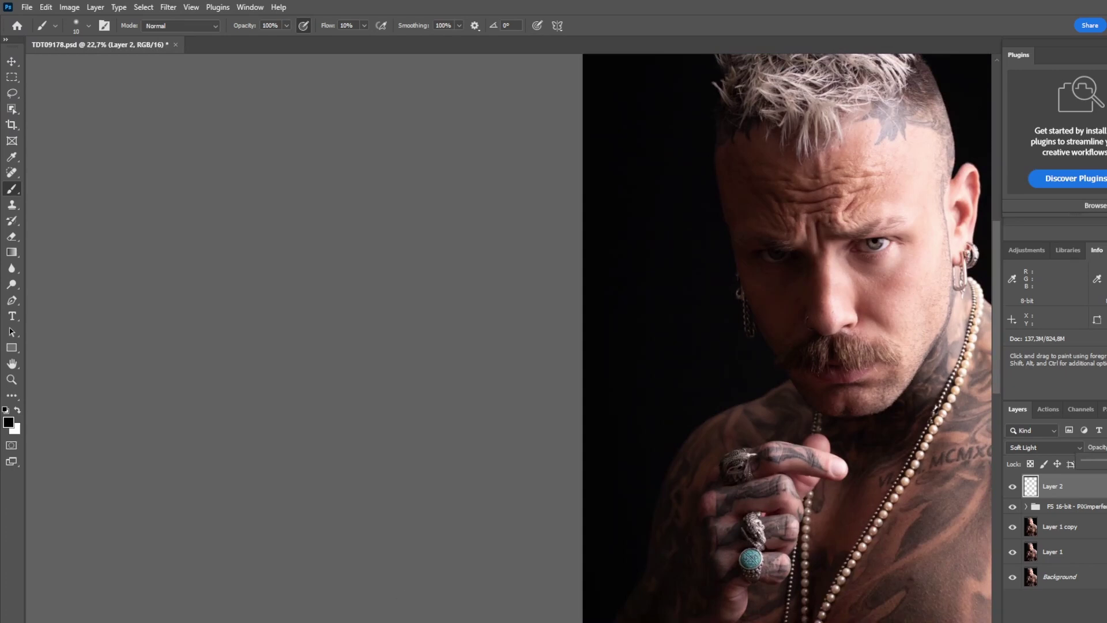
{"action": "left_click_drag", "start_coordinate": [509, 622], "coordinate": [610, 622]}
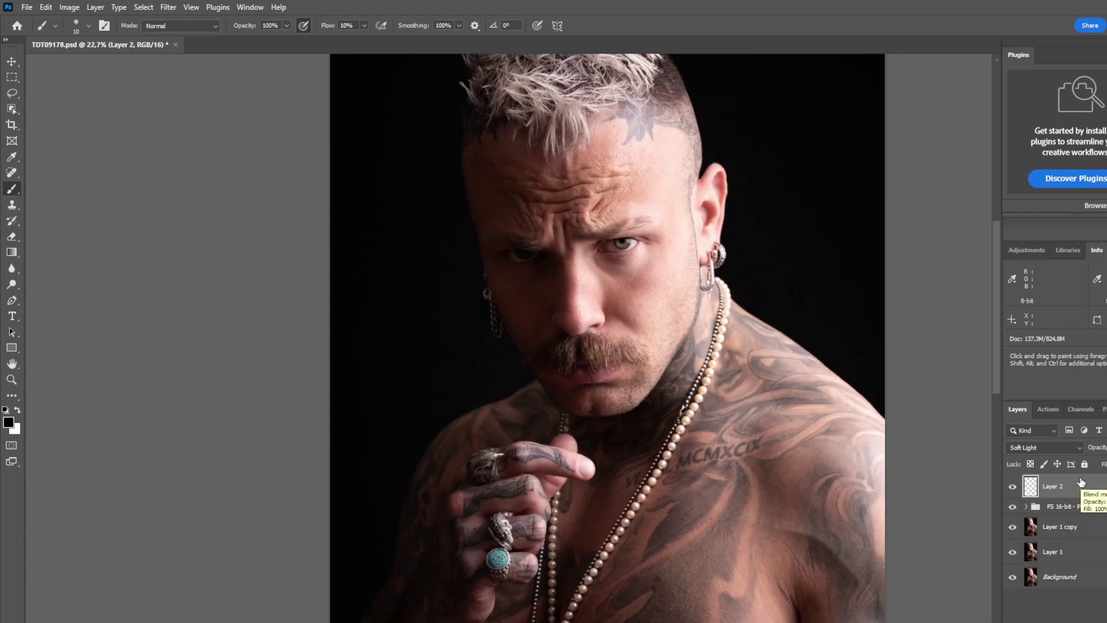
- Stamp all visible layers onto a new top layer, then duplicate that layer and hide the duplicate
{"action": "key", "text": "shift+Tab"}
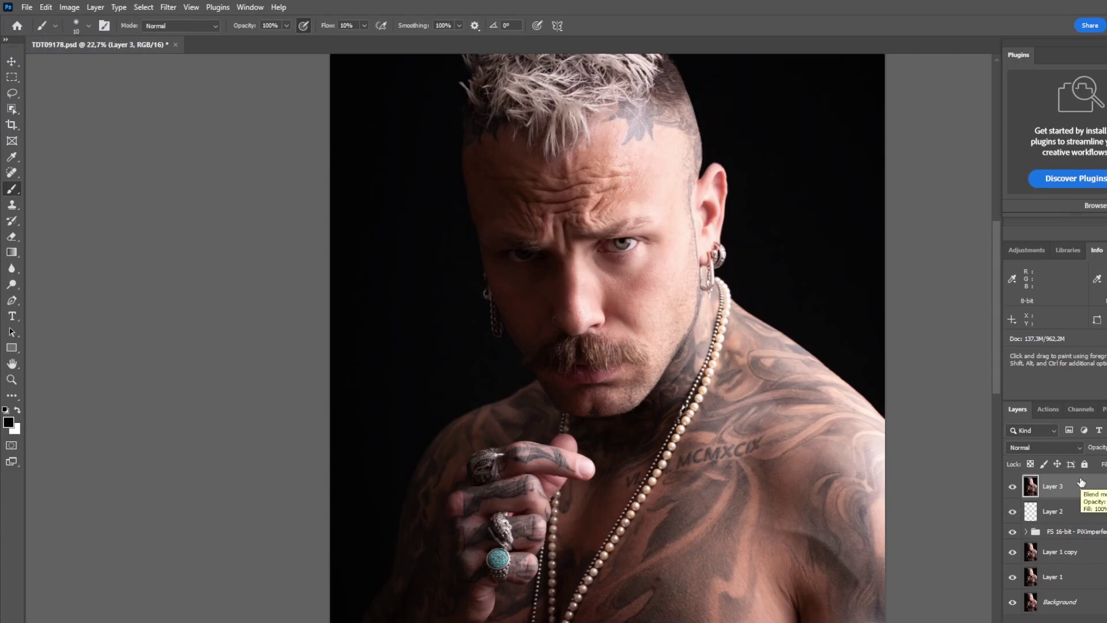
{"action": "key", "text": "ctrl+j"}
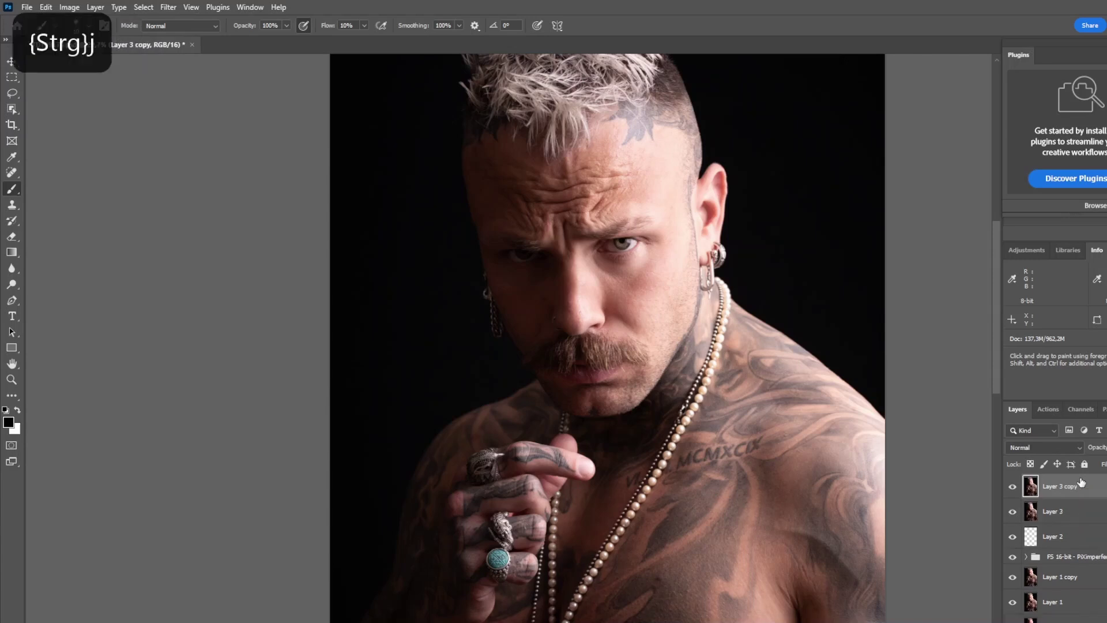
{"action": "left_click", "coordinate": [1013, 487]}
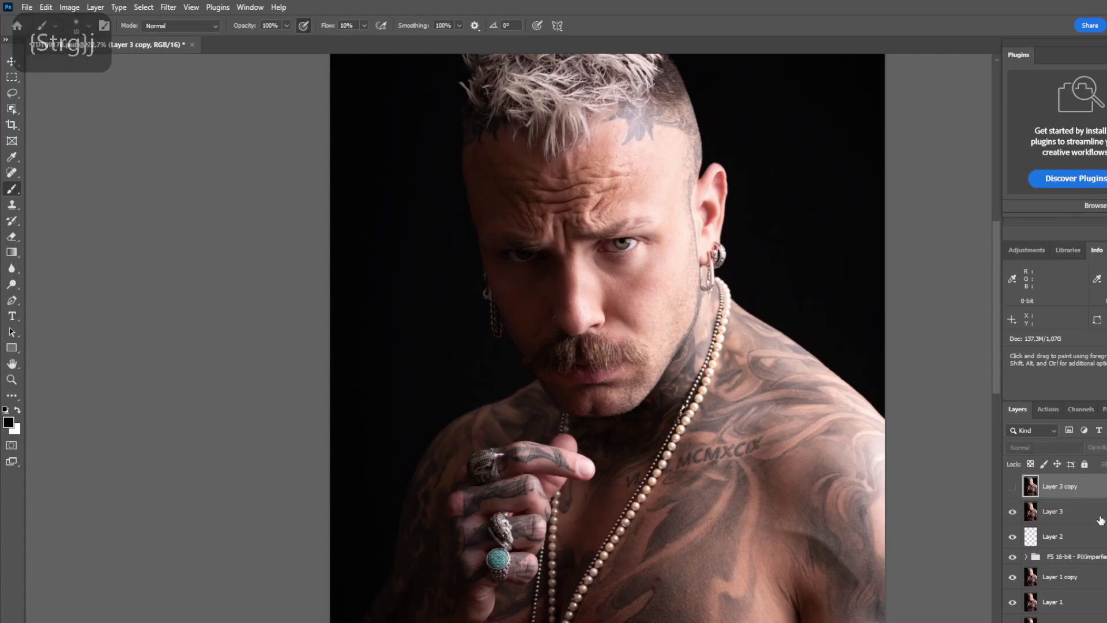
- Add a Gradient Map adjustment above Layer 3 using the Sepia Antik preset from the Fotografische Tonung group
{"action": "left_click", "coordinate": [1102, 512]}
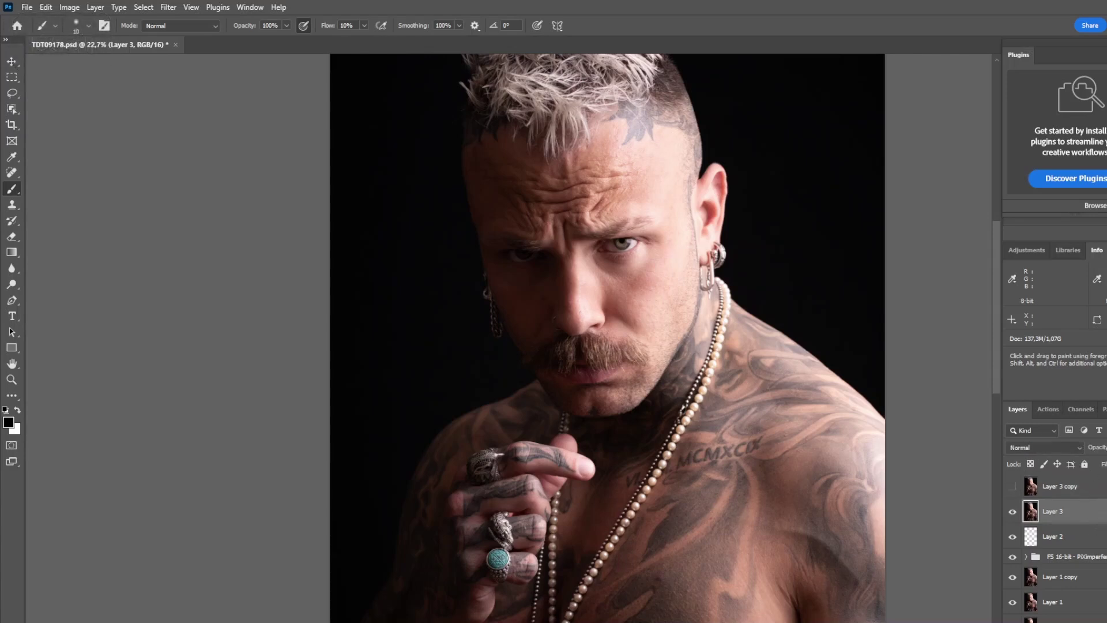
{"action": "left_click", "coordinate": [1077, 621]}
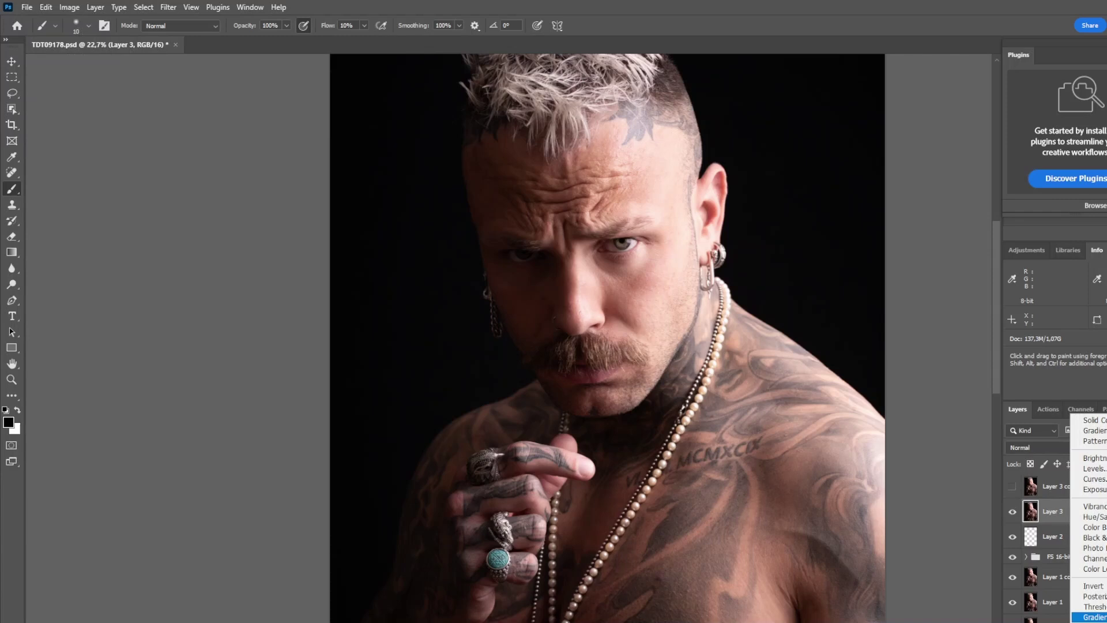
{"action": "left_click", "coordinate": [1092, 617]}
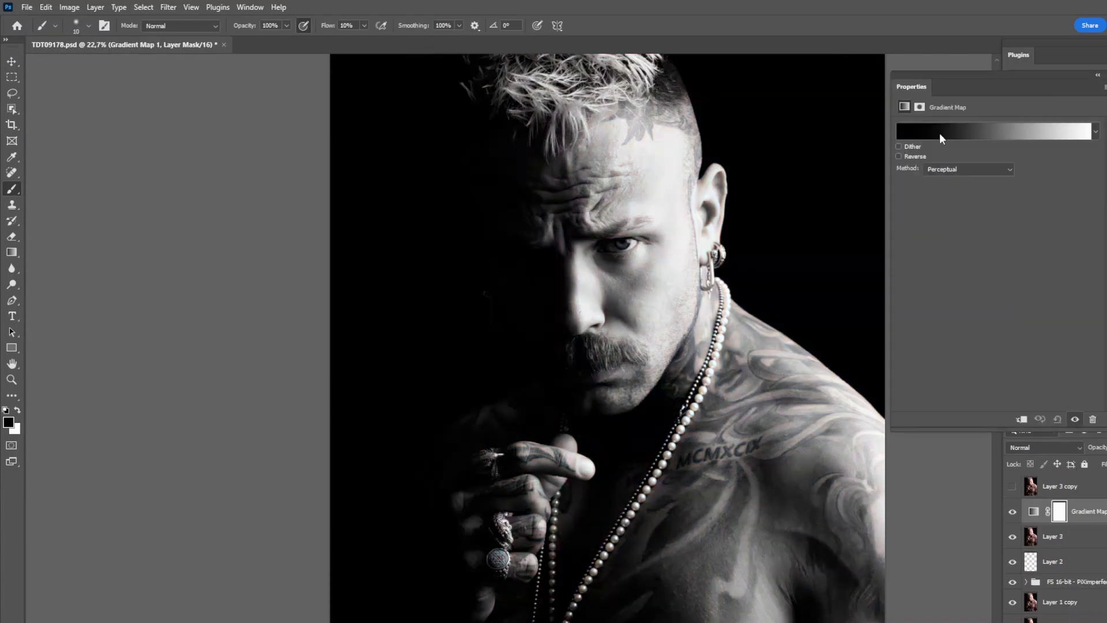
{"action": "left_click", "coordinate": [939, 133]}
{"action": "left_click_drag", "start_coordinate": [434, 283], "coordinate": [431, 326]}
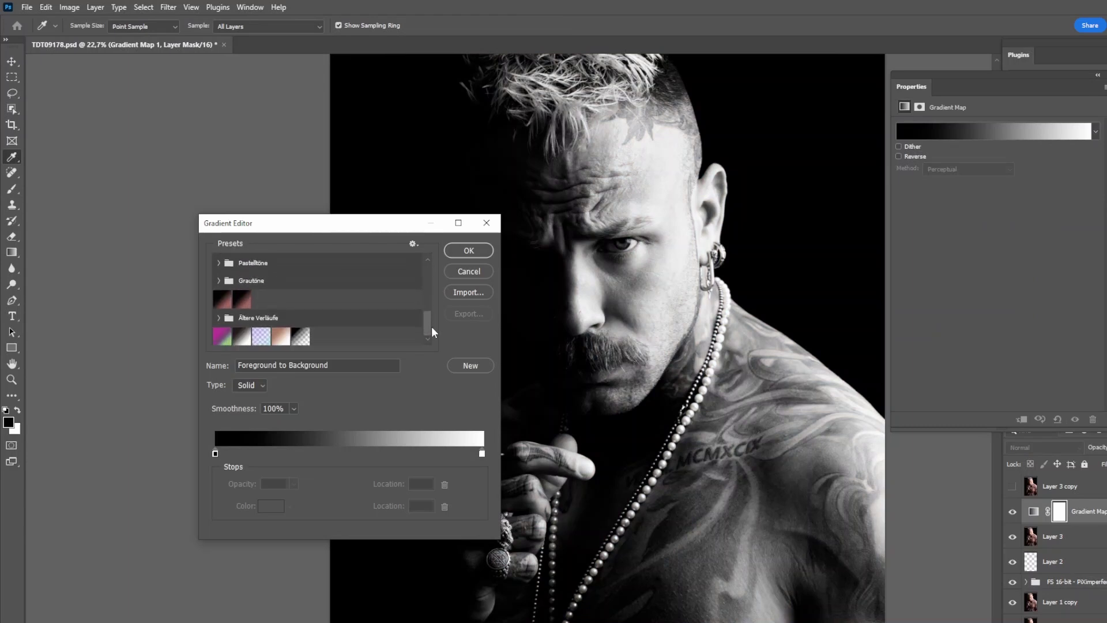
{"action": "left_click", "coordinate": [218, 318]}
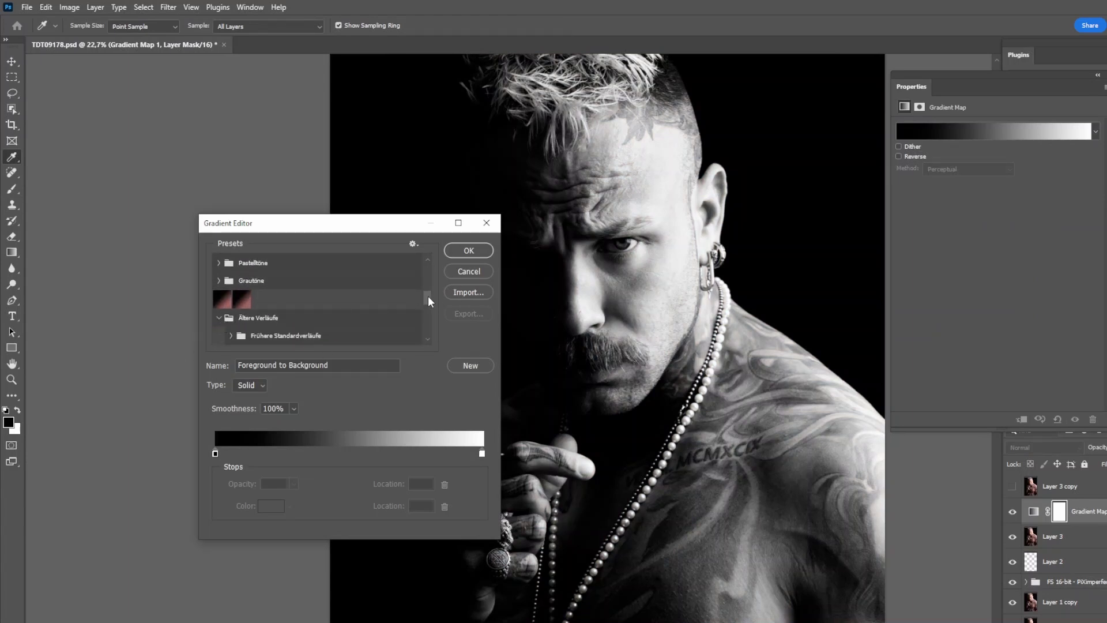
{"action": "left_click_drag", "start_coordinate": [428, 296], "coordinate": [428, 321]}
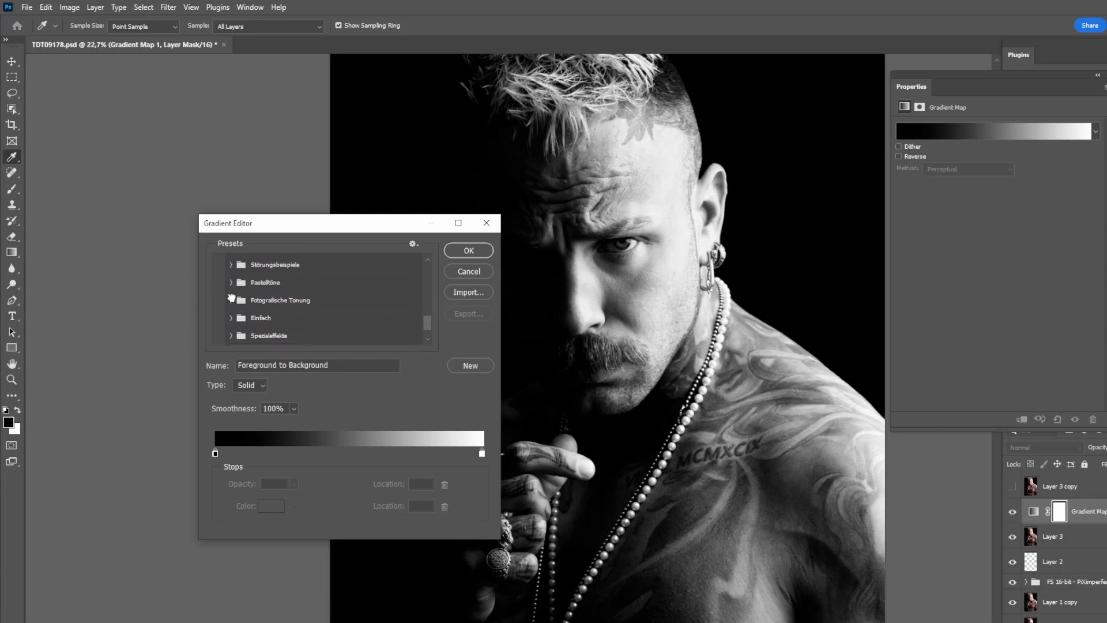
{"action": "left_click", "coordinate": [231, 301]}
{"action": "left_click", "coordinate": [403, 320]}
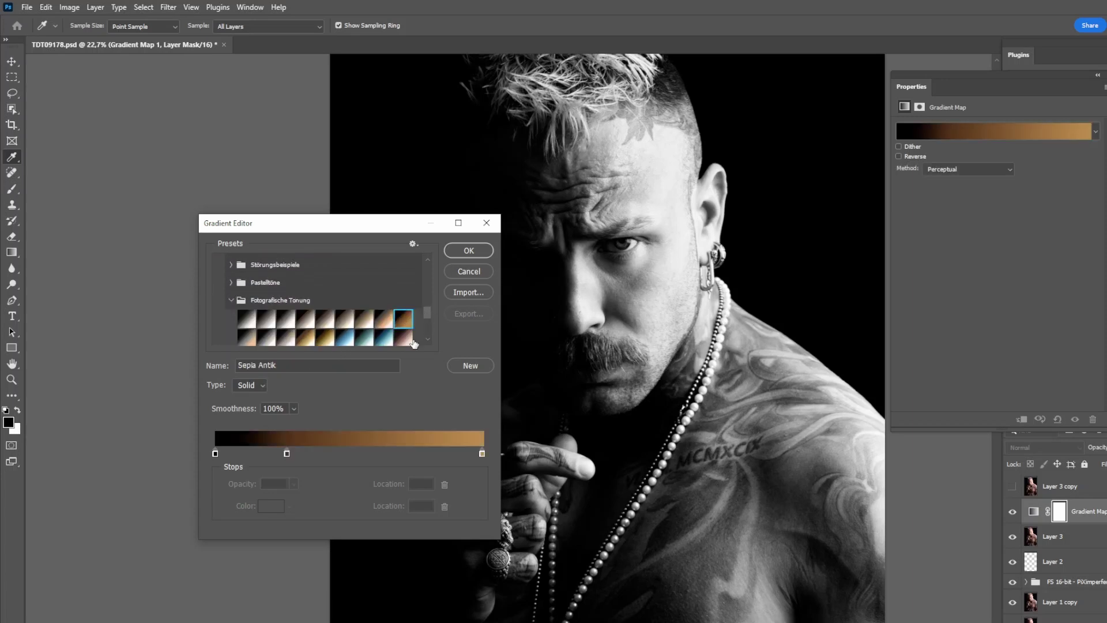
{"action": "left_click", "coordinate": [468, 251]}
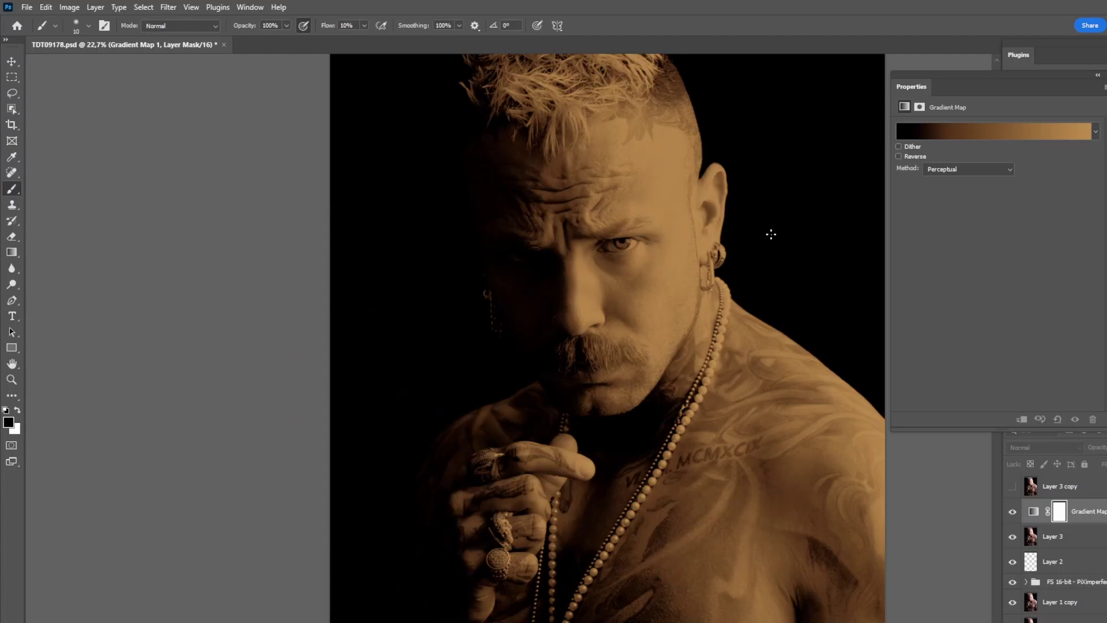
{"action": "left_click", "coordinate": [1097, 77]}
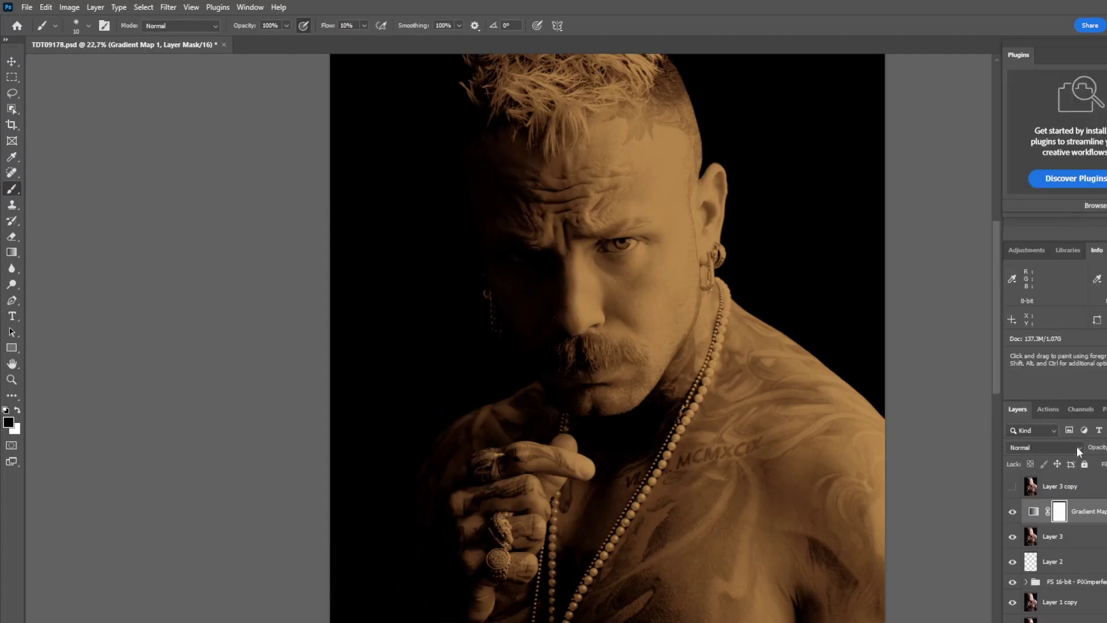
- Set the Gradient Map layer's blend mode to Soft Light and lower its opacity for a subtle warm tone
{"action": "left_click", "coordinate": [1047, 448]}
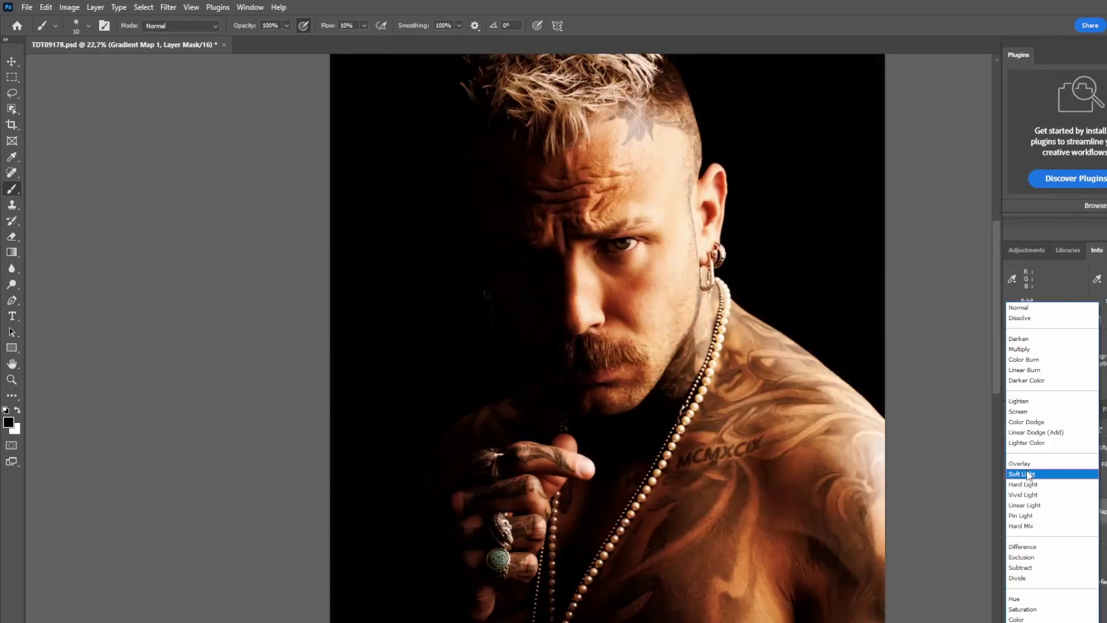
{"action": "left_click", "coordinate": [1027, 475]}
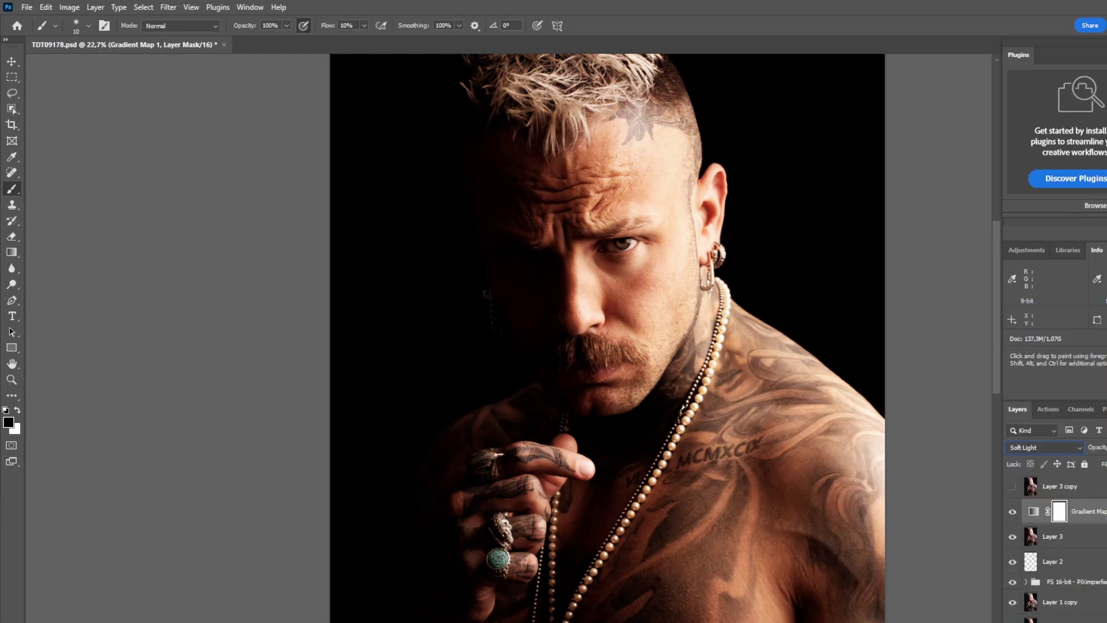
{"action": "left_click", "coordinate": [1106, 447]}
{"action": "left_click_drag", "start_coordinate": [1106, 460], "coordinate": [1103, 461]}
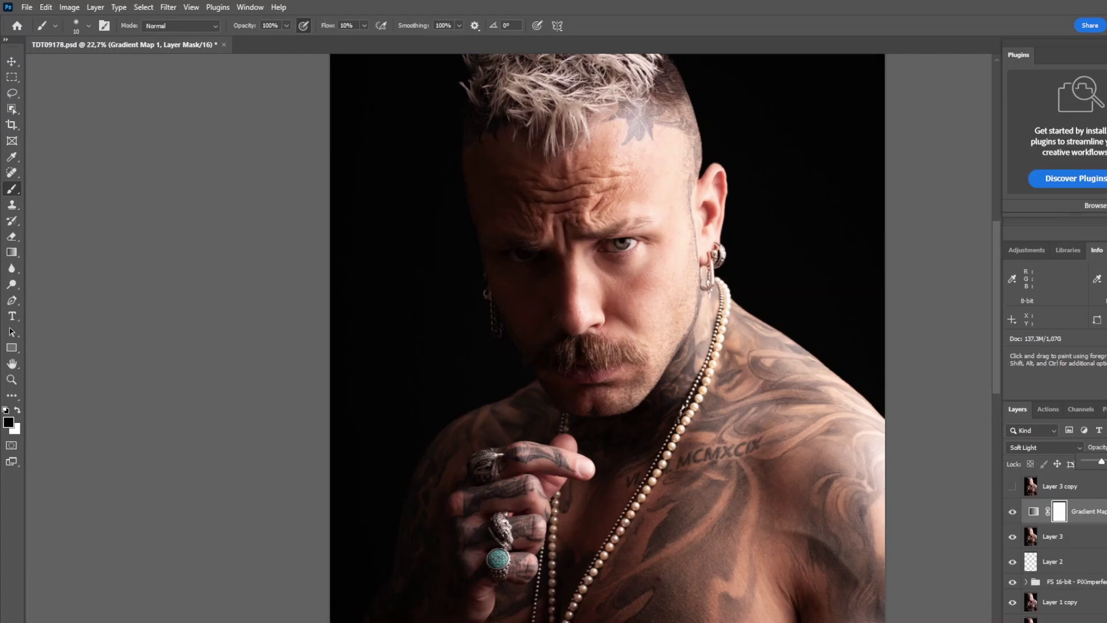
- Add a Channel Mixer adjustment above the Gradient Map with default values and set its blend mode to Soft Light
{"action": "left_click", "coordinate": [1071, 622]}
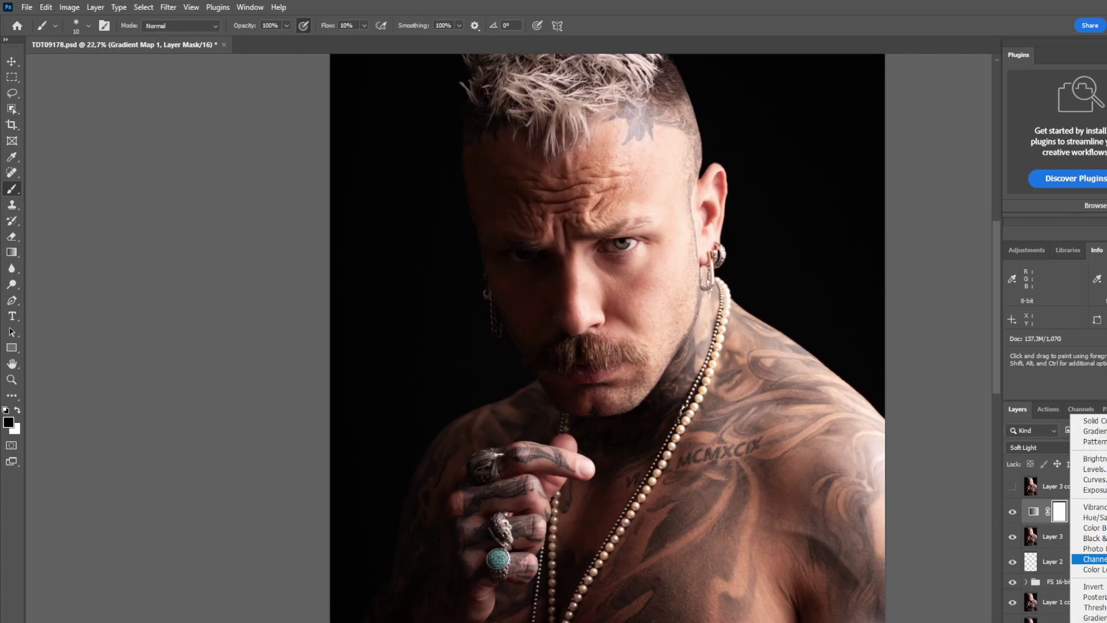
{"action": "left_click", "coordinate": [1093, 559]}
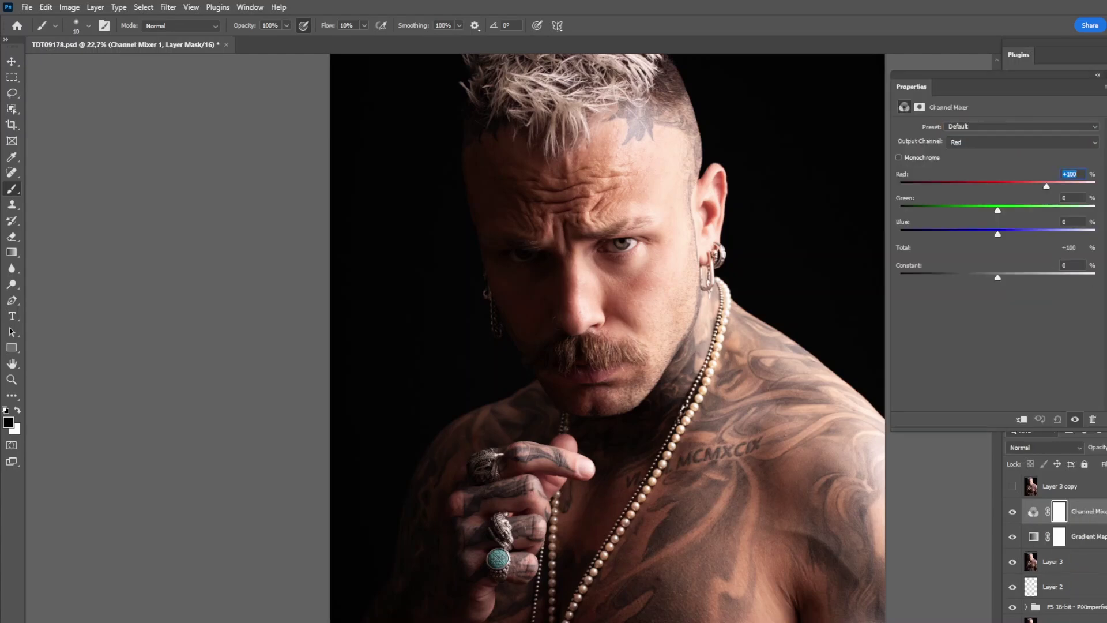
{"action": "left_click", "coordinate": [1105, 75]}
{"action": "left_click", "coordinate": [1052, 446]}
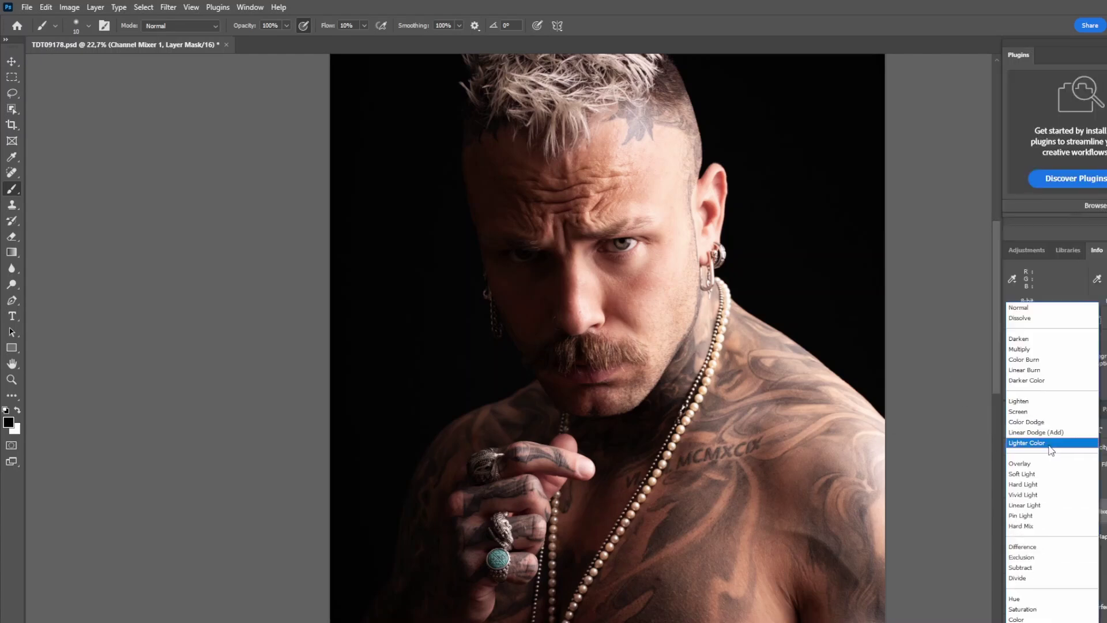
{"action": "left_click", "coordinate": [1032, 475]}
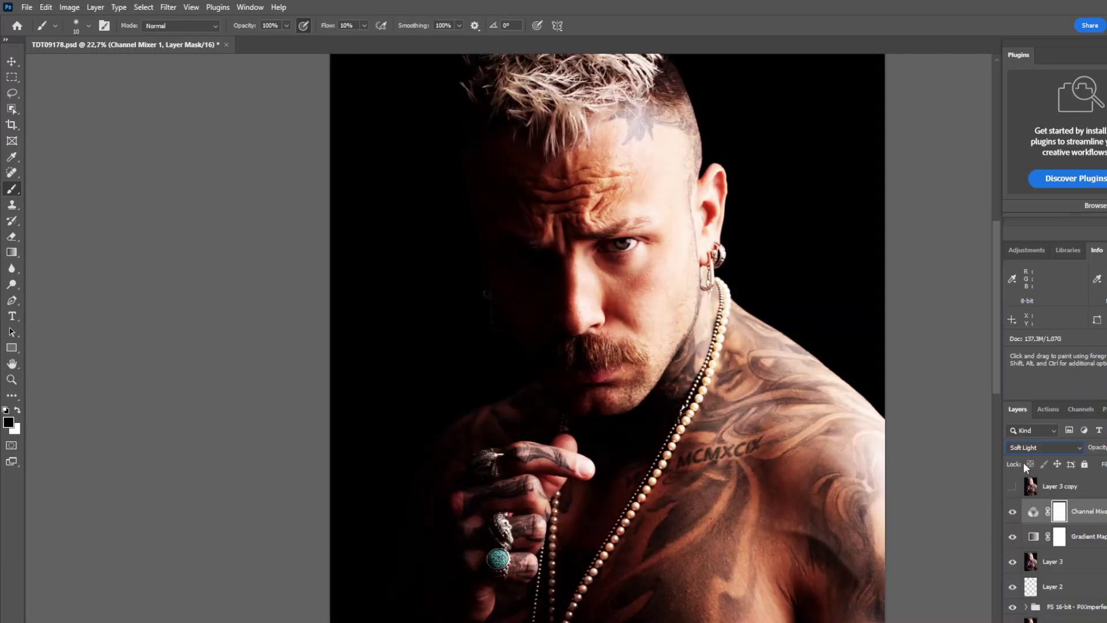
- Compare the portrait with and without the Channel Mixer layer and lower that layer's opacity
{"action": "left_click", "coordinate": [1011, 512]}
{"action": "left_click", "coordinate": [1106, 448]}
{"action": "left_click_drag", "start_coordinate": [1106, 461], "coordinate": [1101, 462]}
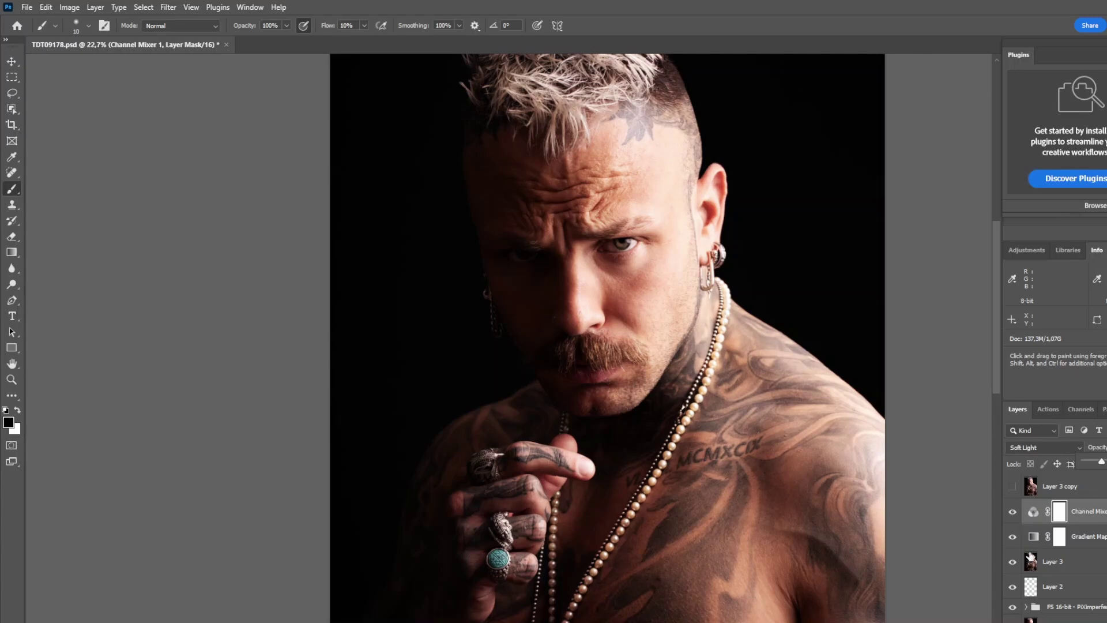
- Add a Color Balance adjustment above the Channel Mixer and set its midtones to red +8, green +18 and blue -6
{"action": "left_click", "coordinate": [1071, 622]}
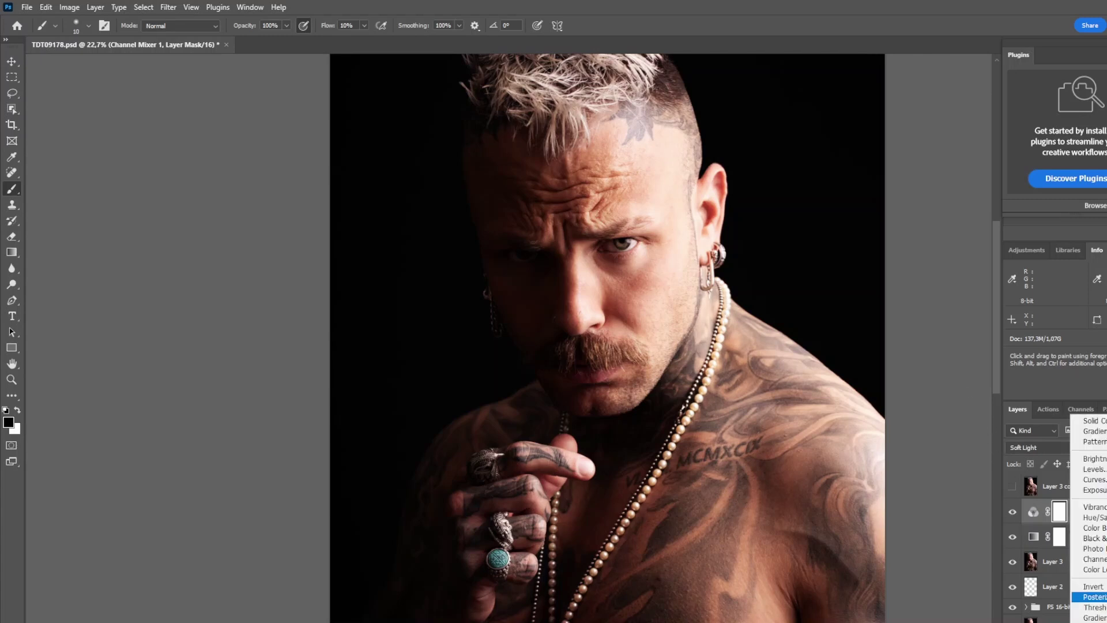
{"action": "left_click", "coordinate": [1091, 527]}
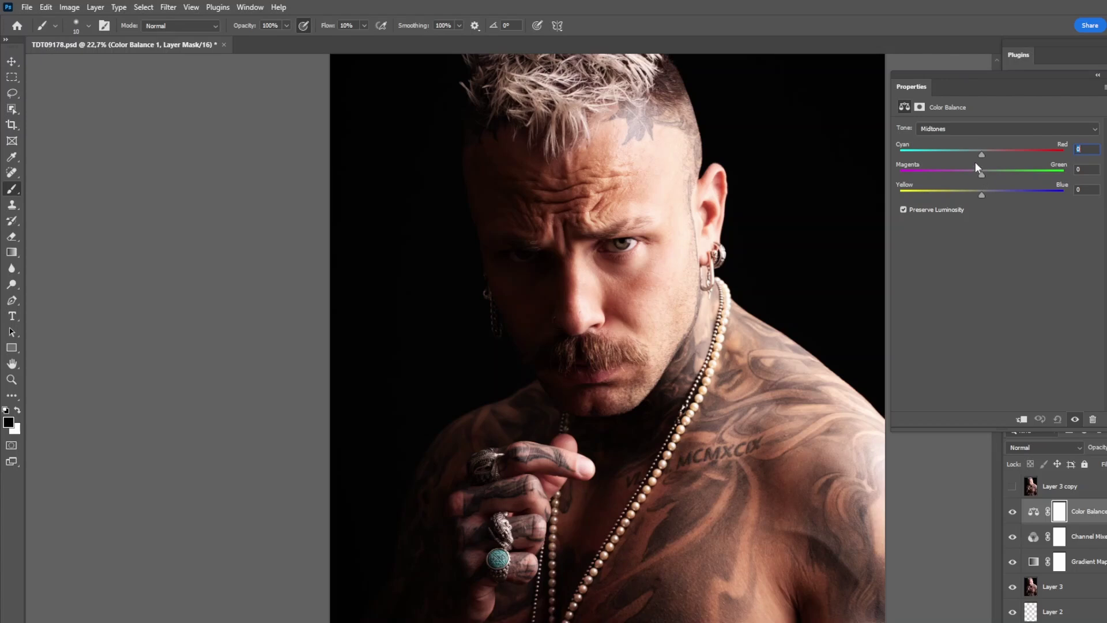
{"action": "left_click_drag", "start_coordinate": [980, 152], "coordinate": [984, 155]}
{"action": "left_click_drag", "start_coordinate": [982, 173], "coordinate": [982, 174]}
{"action": "left_click_drag", "start_coordinate": [982, 191], "coordinate": [1003, 174]}
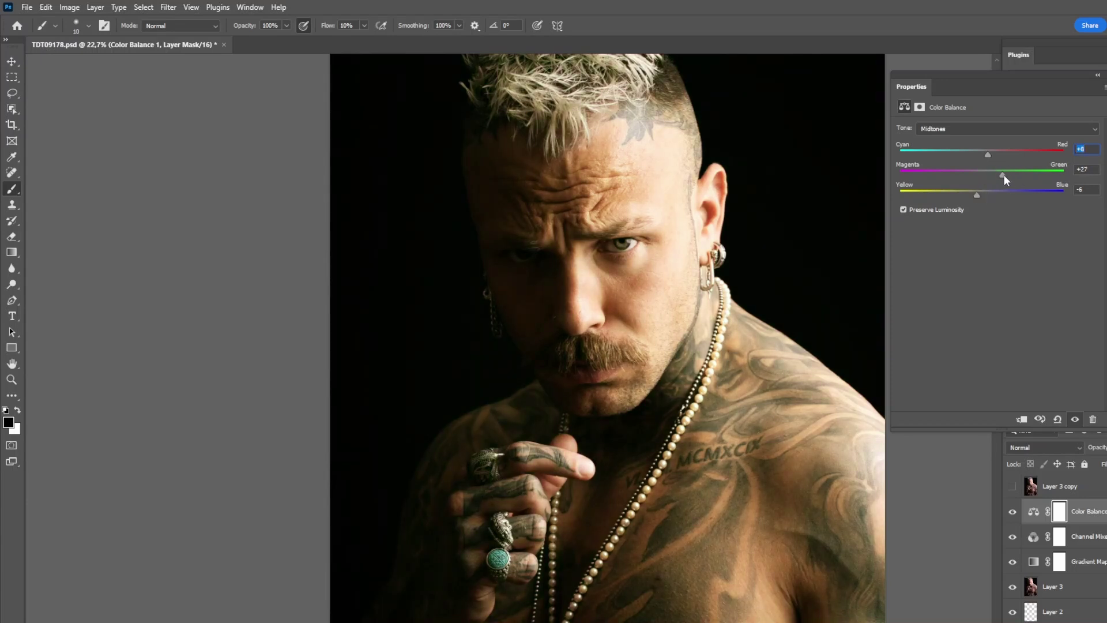
- Set the Color Balance shadows to red +6, green +25 and blue +6
{"action": "left_click", "coordinate": [991, 129]}
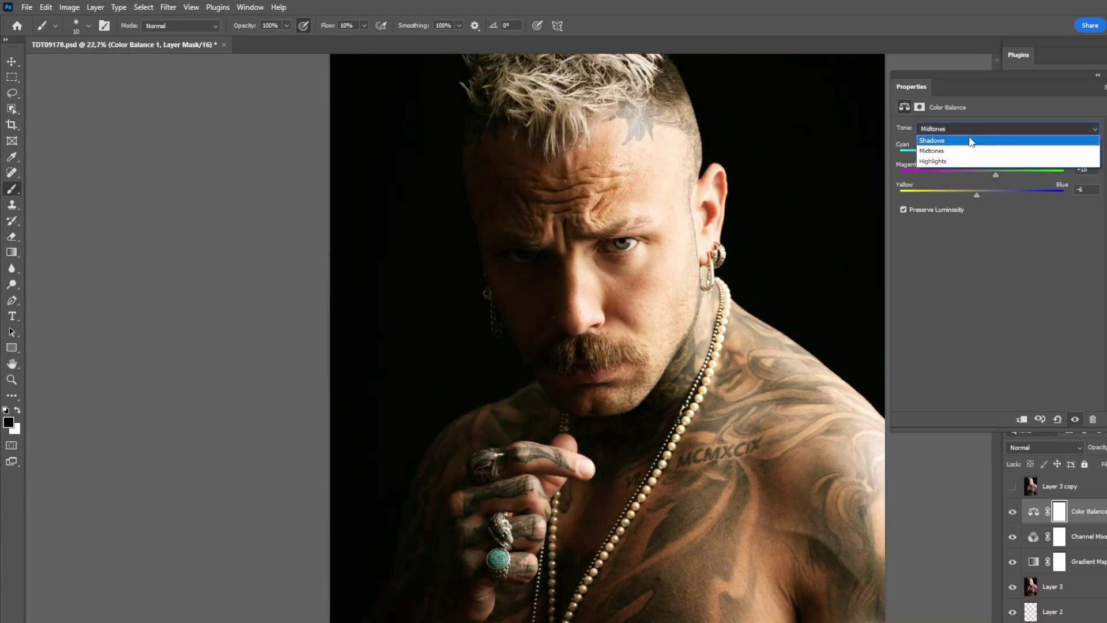
{"action": "left_click", "coordinate": [972, 142]}
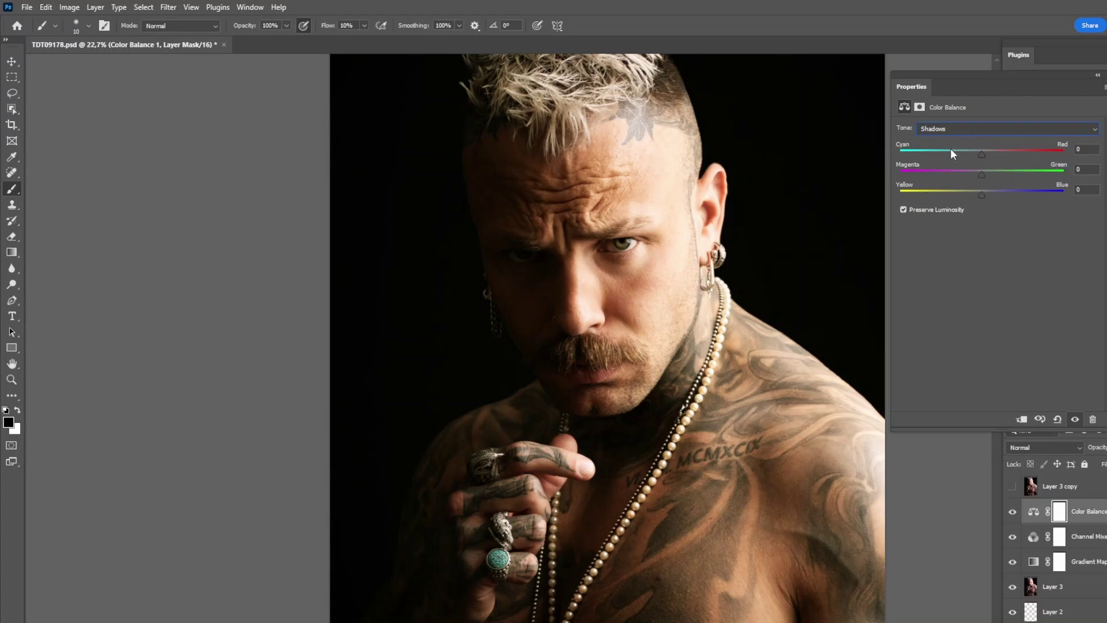
{"action": "left_click_drag", "start_coordinate": [982, 154], "coordinate": [986, 153]}
{"action": "left_click_drag", "start_coordinate": [981, 175], "coordinate": [1015, 173]}
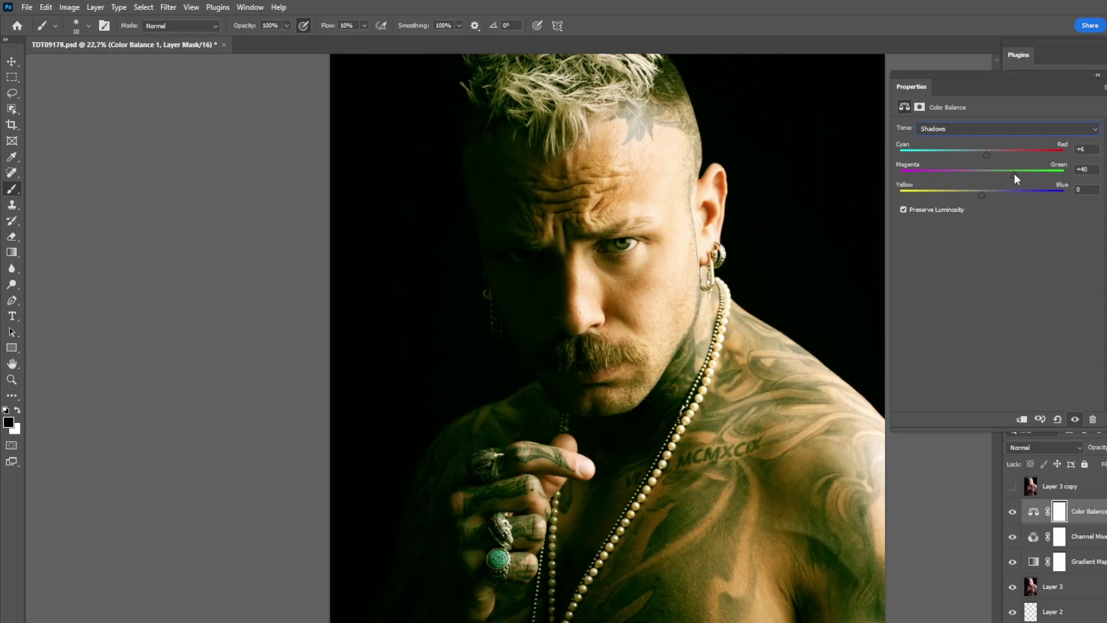
{"action": "left_click", "coordinate": [984, 193]}
{"action": "left_click_drag", "start_coordinate": [1013, 174], "coordinate": [1005, 174]}
- Set the Color Balance highlights to red +5 and green +13, and close the adjustment's settings
{"action": "left_click", "coordinate": [947, 131]}
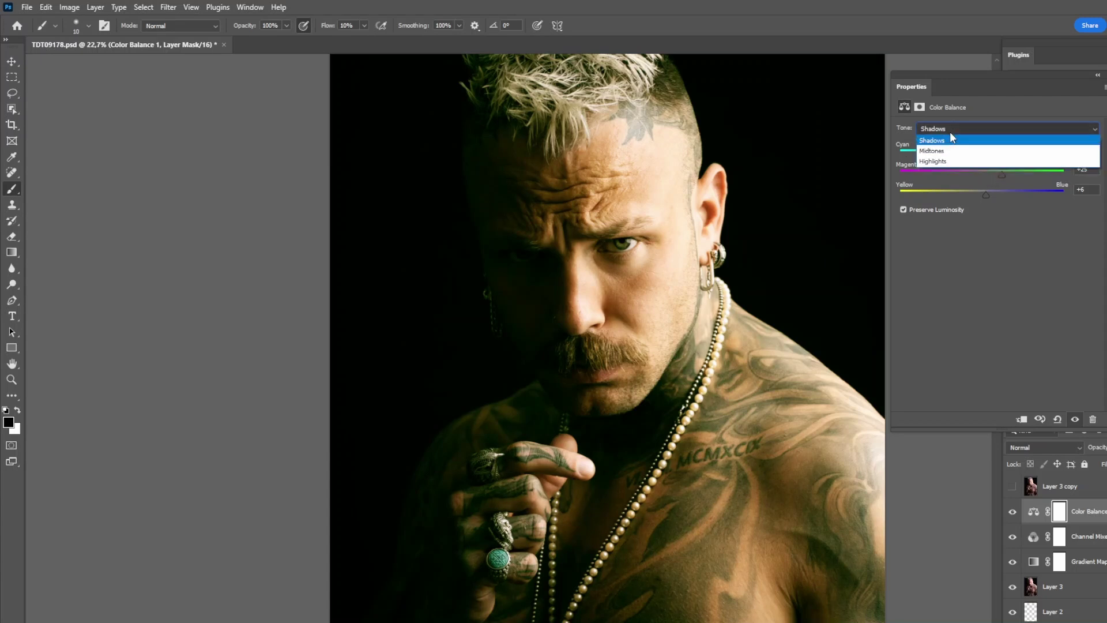
{"action": "left_click", "coordinate": [935, 158]}
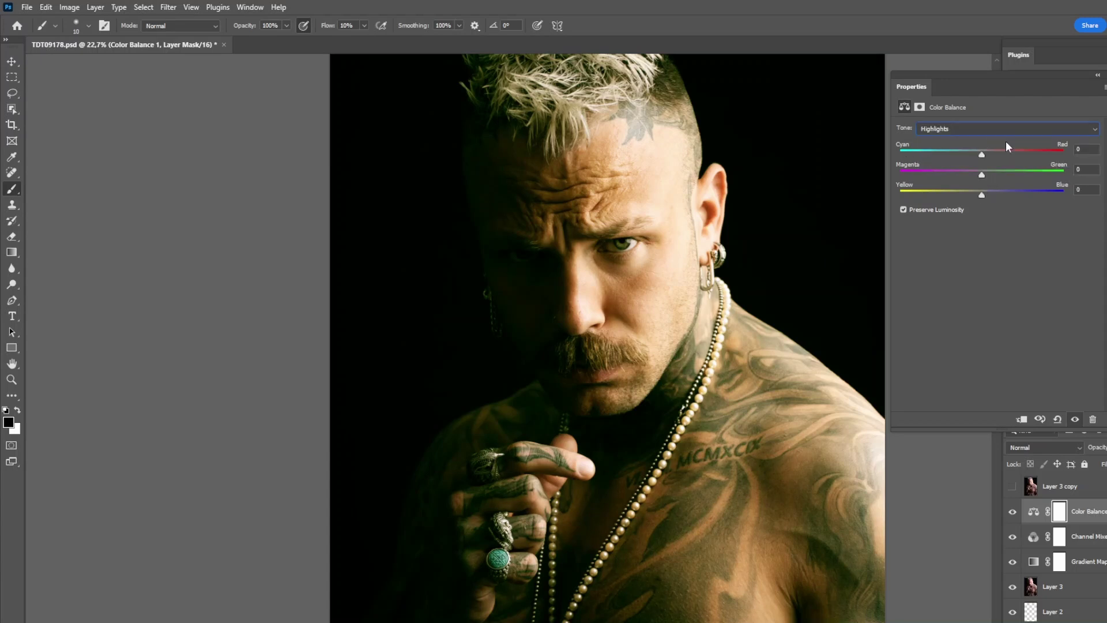
{"action": "left_click_drag", "start_coordinate": [984, 154], "coordinate": [997, 173]}
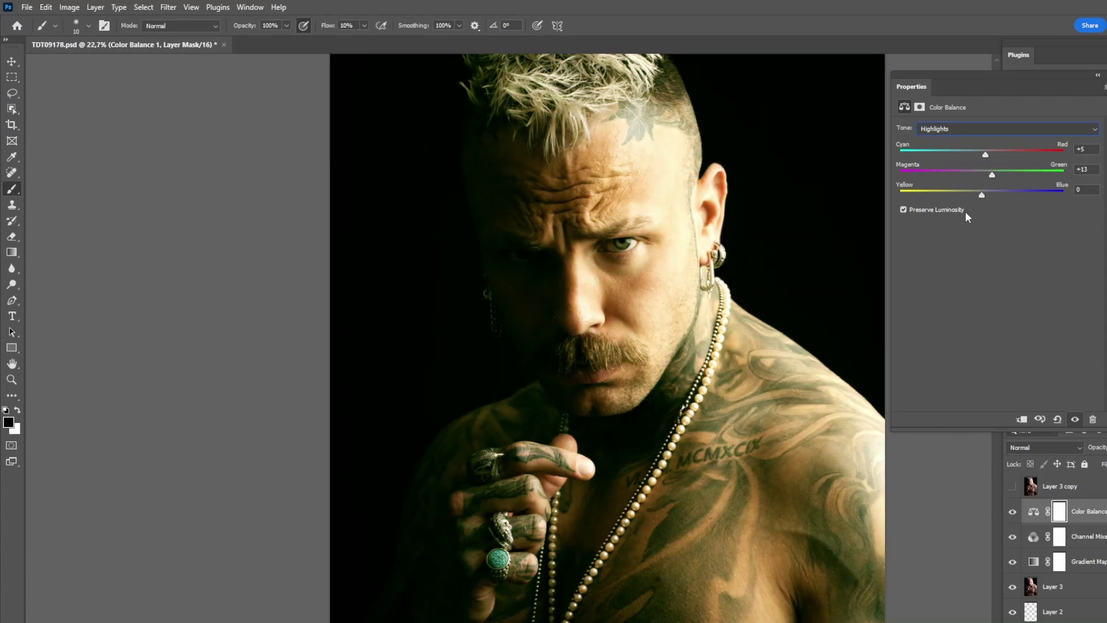
{"action": "left_click_drag", "start_coordinate": [984, 193], "coordinate": [985, 194]}
{"action": "left_click", "coordinate": [1098, 76]}
- Compare the whole portrait with and without the Color Balance layer
{"action": "key", "text": "ctrl+minus"}
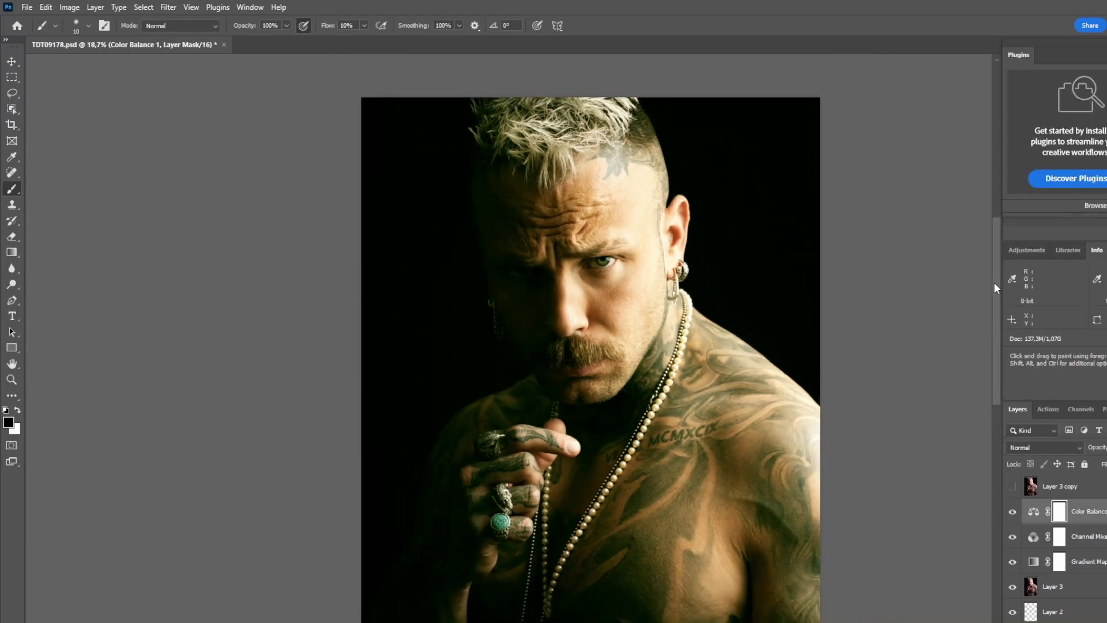
{"action": "left_click_drag", "start_coordinate": [994, 282], "coordinate": [979, 311]}
{"action": "key", "text": "ctrl+minus"}
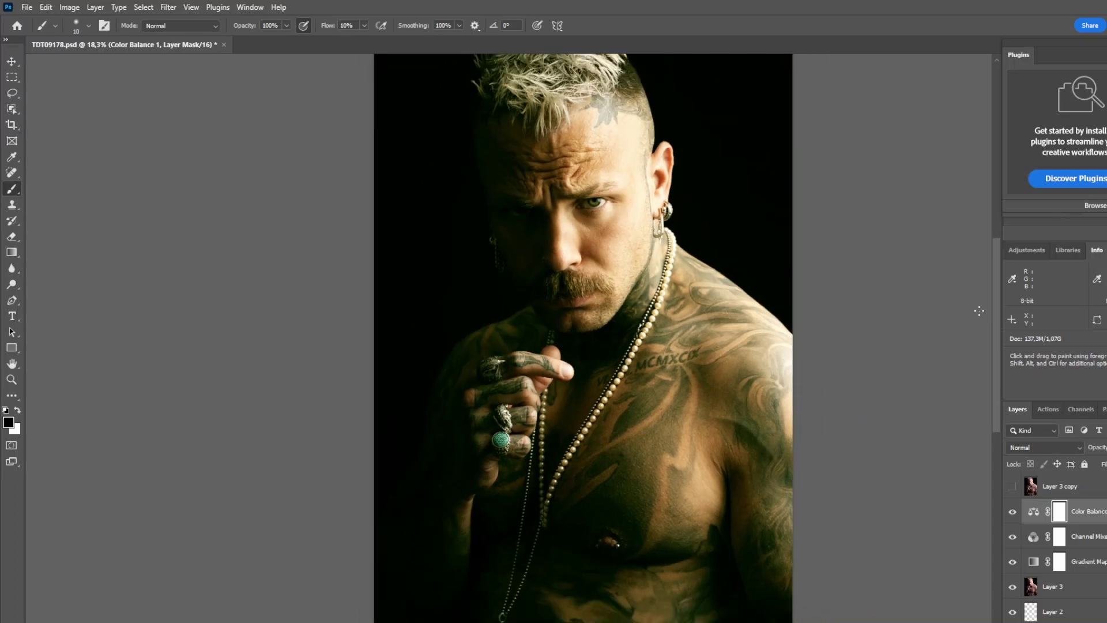
{"action": "left_click", "coordinate": [1013, 511]}
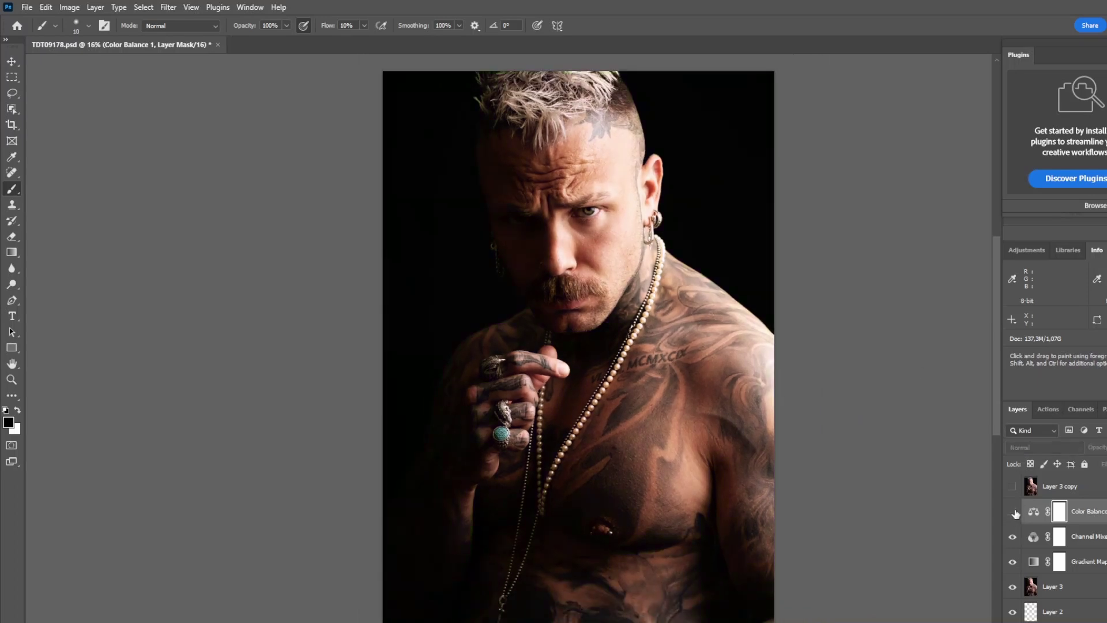
{"action": "left_click", "coordinate": [1012, 511]}
{"action": "left_click", "coordinate": [1013, 511]}
{"action": "left_click", "coordinate": [1013, 511]}
{"action": "left_click", "coordinate": [1013, 512]}
{"action": "left_click", "coordinate": [1014, 512]}
- Stamp all visible layers into two new merged layers above the Color Balance adjustment
{"action": "key", "text": "shift+Tab"}
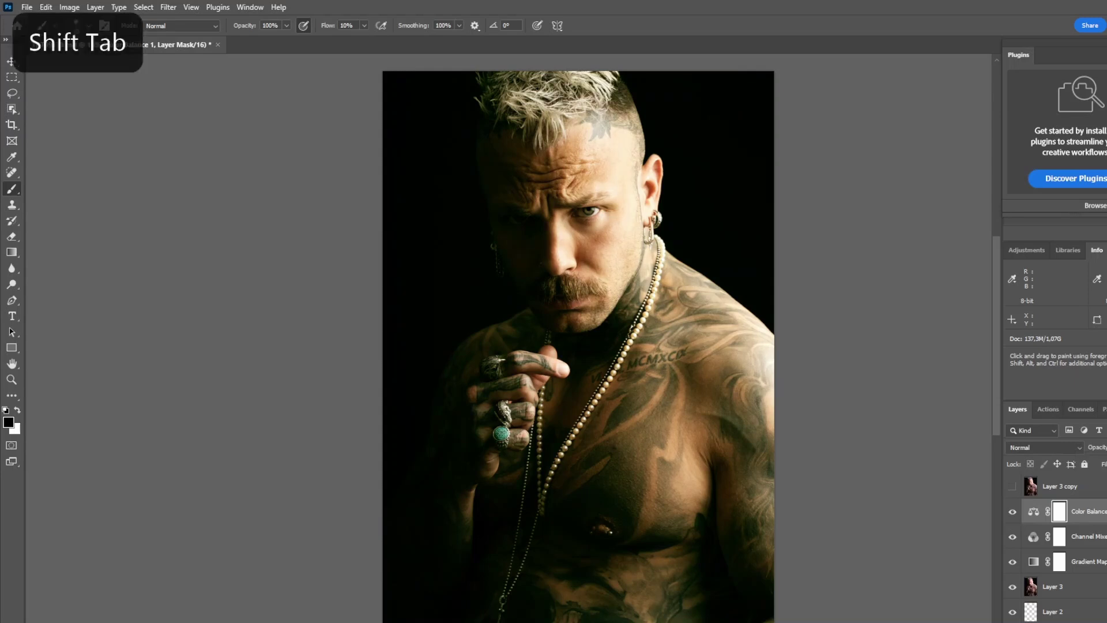
{"action": "key", "text": "ctrl+shift+alt+e"}
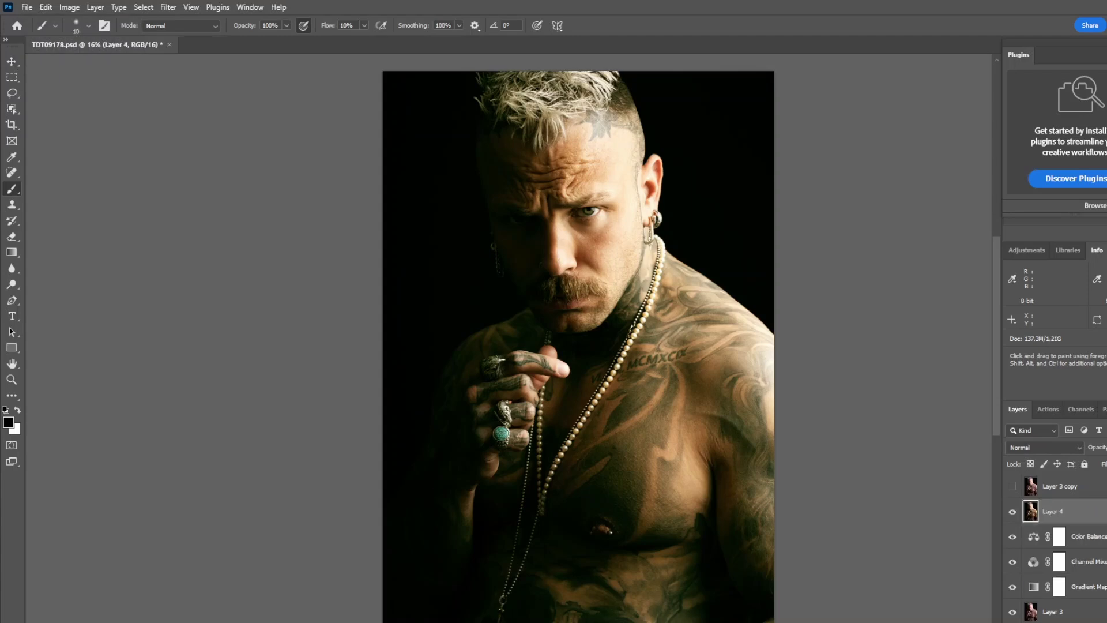
{"action": "key", "text": "shift+Tab"}
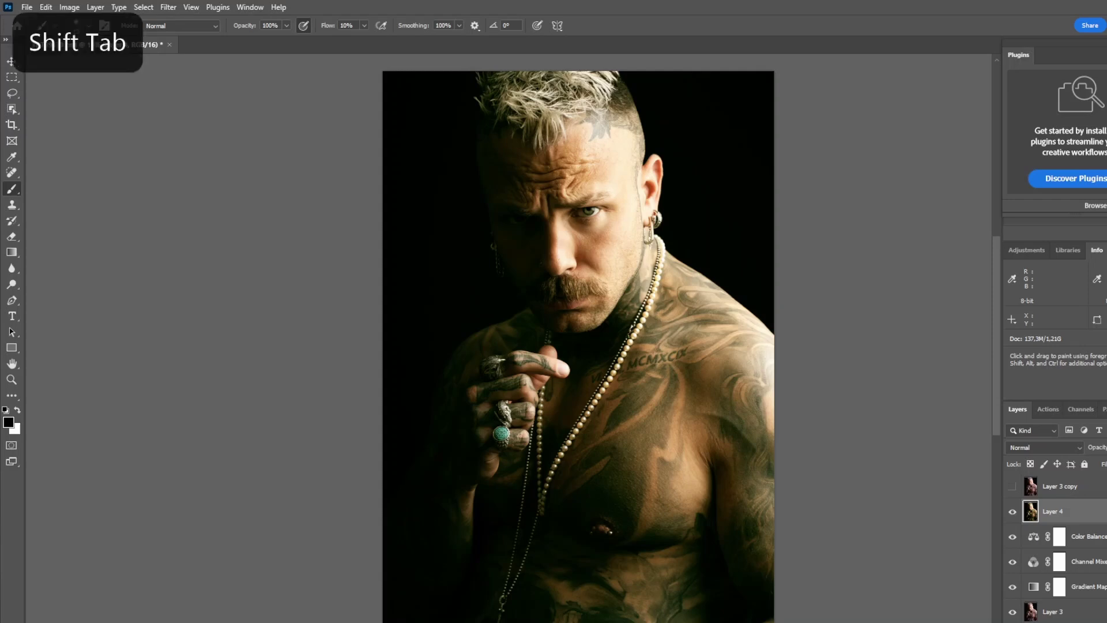
{"action": "key", "text": "ctrl+shift+alt+e"}
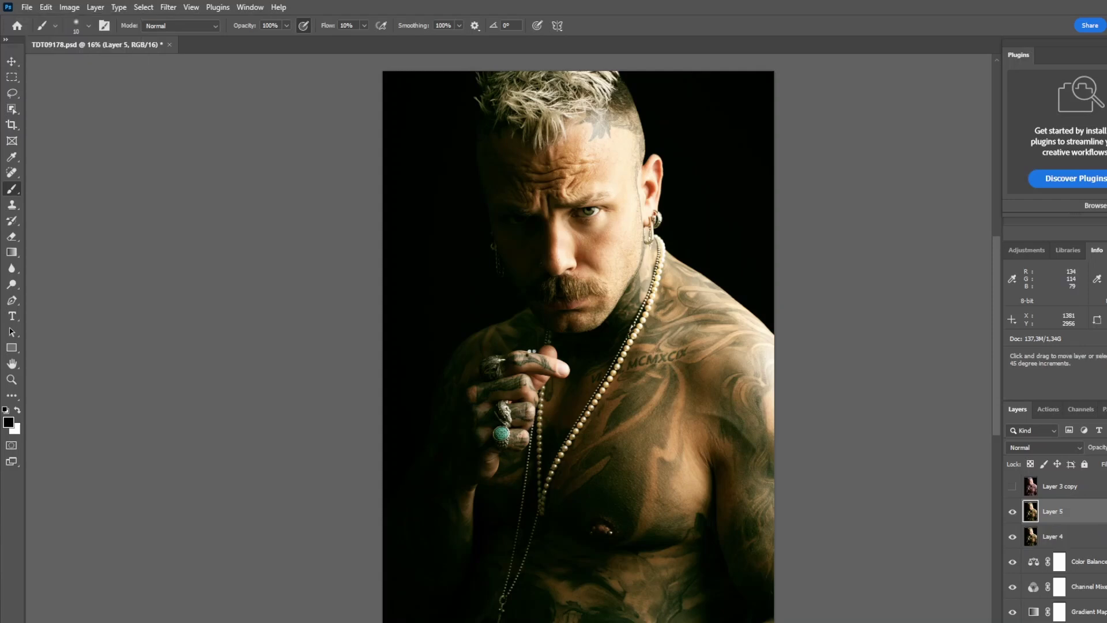
- In the Camera Raw Filter for the upper merged layer, set Contrast +24, Highlights -16, Shadows +30, Whites -9 and Blacks -3
{"action": "key", "text": "ctrl+shift+a"}
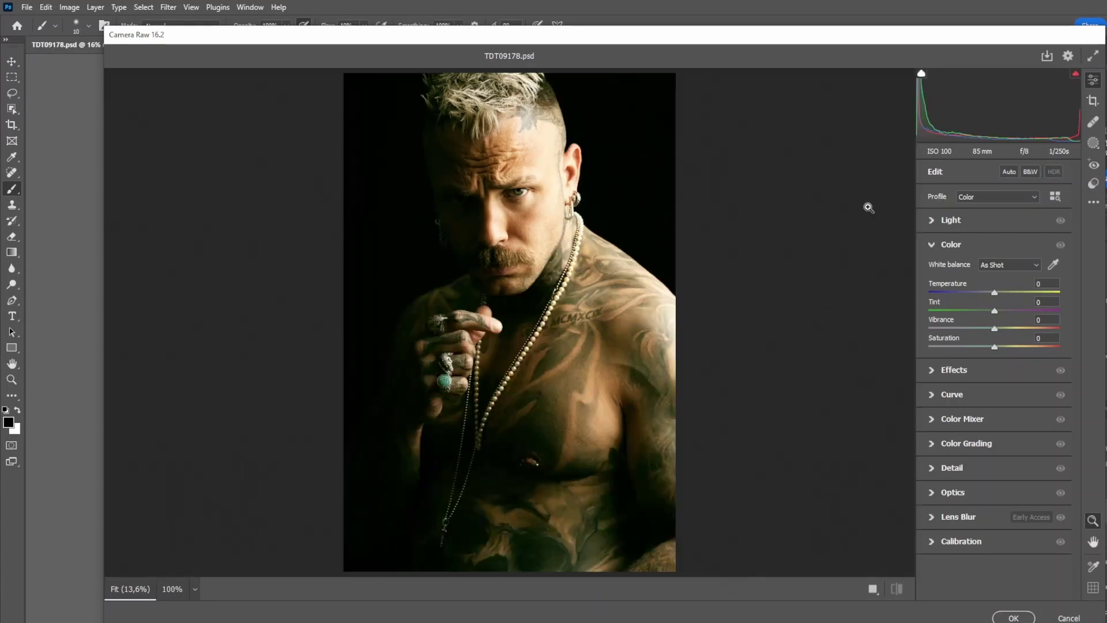
{"action": "left_click", "coordinate": [935, 221]}
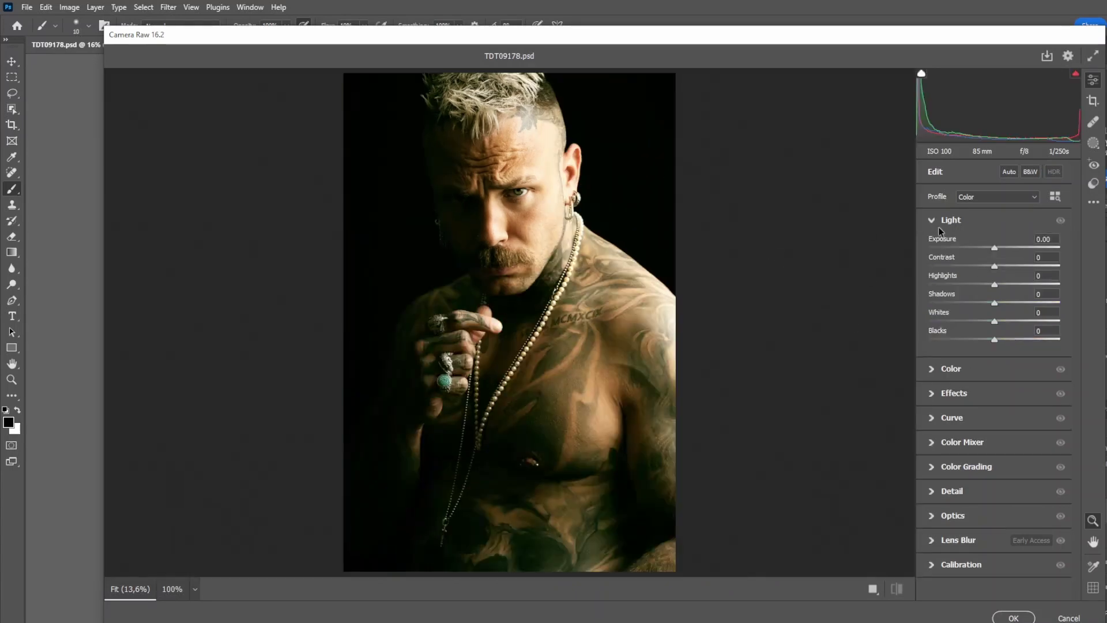
{"action": "left_click_drag", "start_coordinate": [996, 267], "coordinate": [1017, 295]}
{"action": "left_click_drag", "start_coordinate": [994, 340], "coordinate": [992, 340]}
{"action": "left_click_drag", "start_coordinate": [994, 321], "coordinate": [1001, 298]}
- Set the Camera Raw effects to Texture +6 and Clarity +7, and slightly adjust Dehaze
{"action": "left_click", "coordinate": [946, 393]}
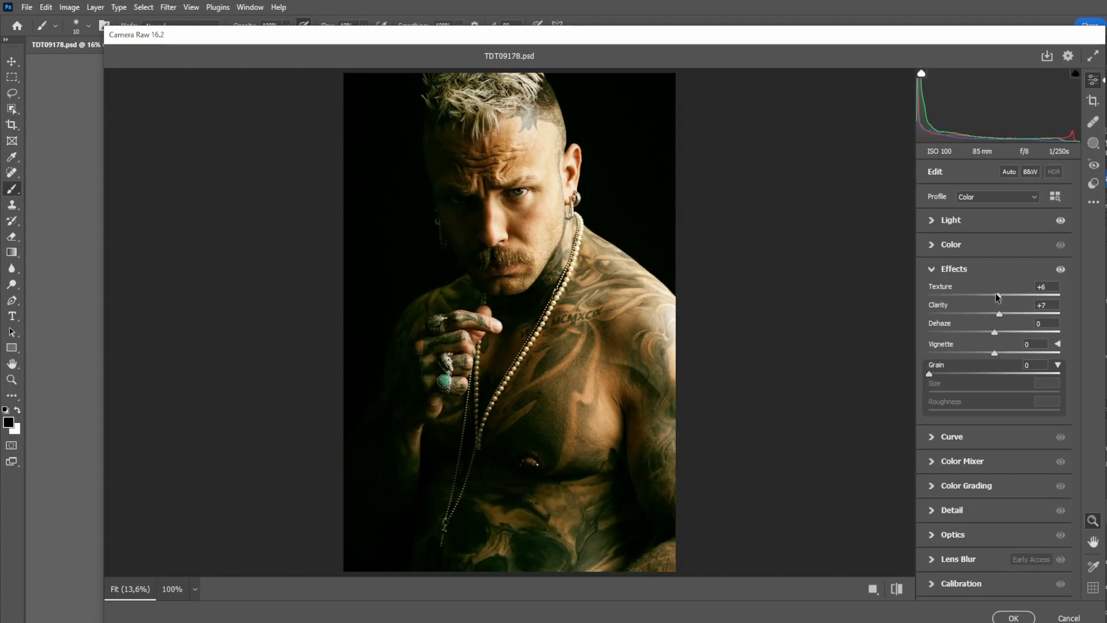
{"action": "mouse_move", "coordinate": [994, 333]}
{"action": "left_mouse_down"}
{"action": "mouse_move", "coordinate": [981, 333]}
{"action": "mouse_move", "coordinate": [998, 333]}
{"action": "left_mouse_up"}
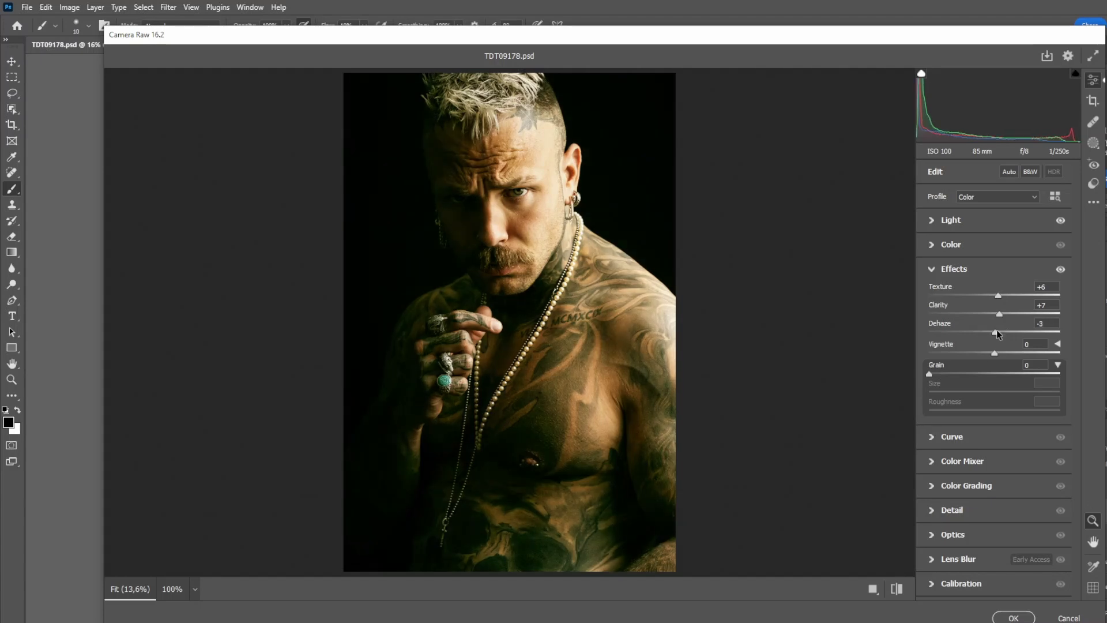
- Apply a Sharpening amount of 3 and set its Masking to 55 while previewing the black-and-white edge mask
{"action": "left_click", "coordinate": [934, 514]}
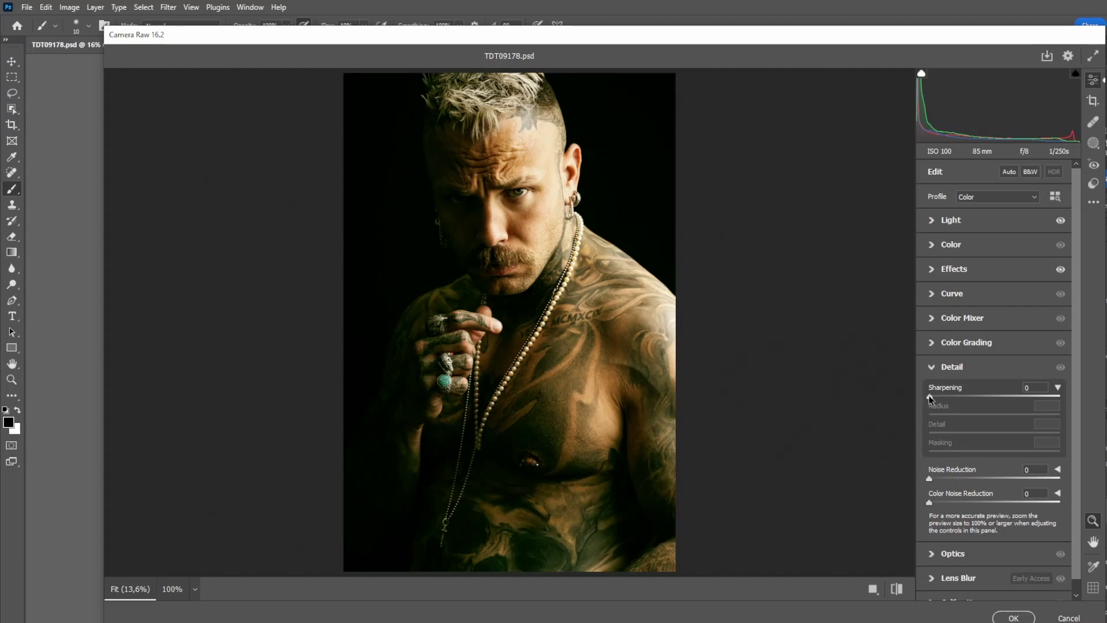
{"action": "left_click_drag", "start_coordinate": [930, 397], "coordinate": [930, 404]}
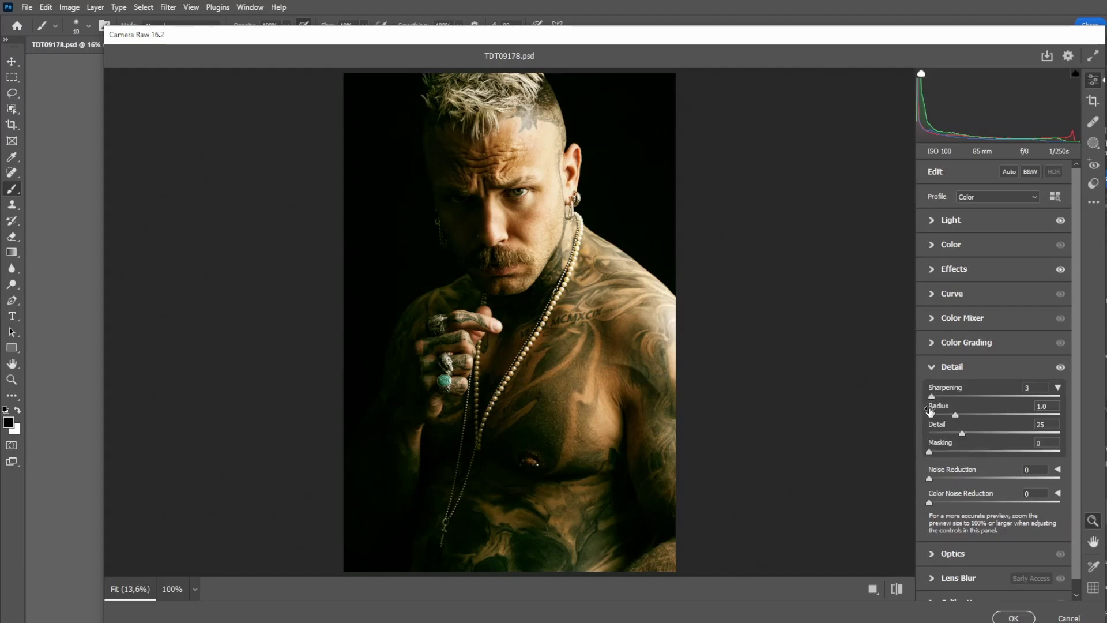
{"action": "key", "text": "alt"}
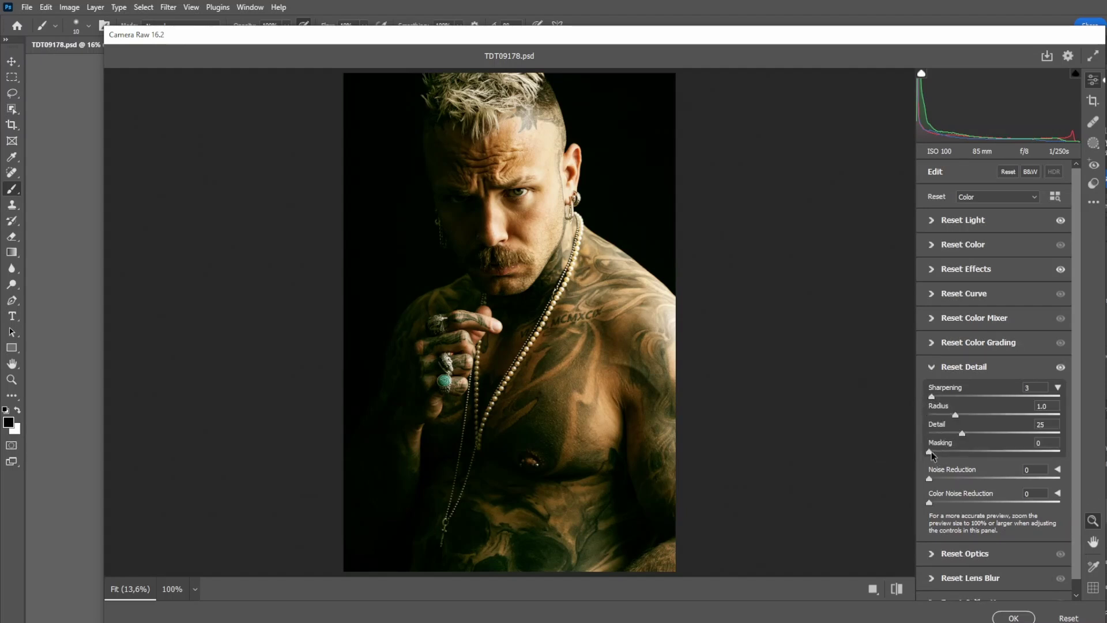
{"action": "left_click_drag", "start_coordinate": [932, 450], "coordinate": [998, 455]}
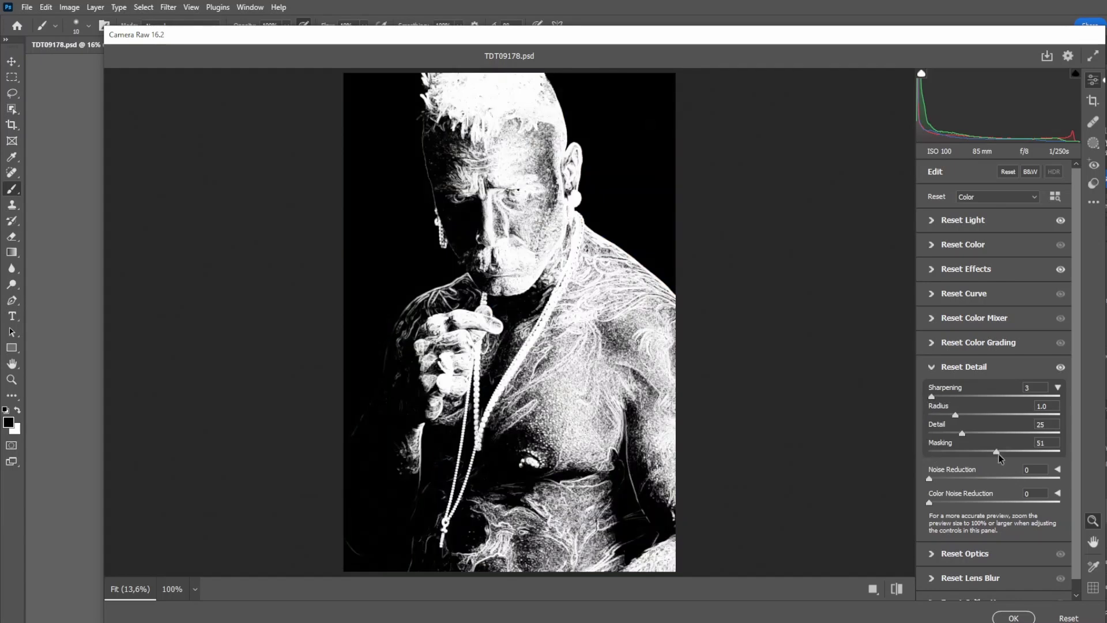
{"action": "left_click_drag", "start_coordinate": [999, 454], "coordinate": [1002, 461]}
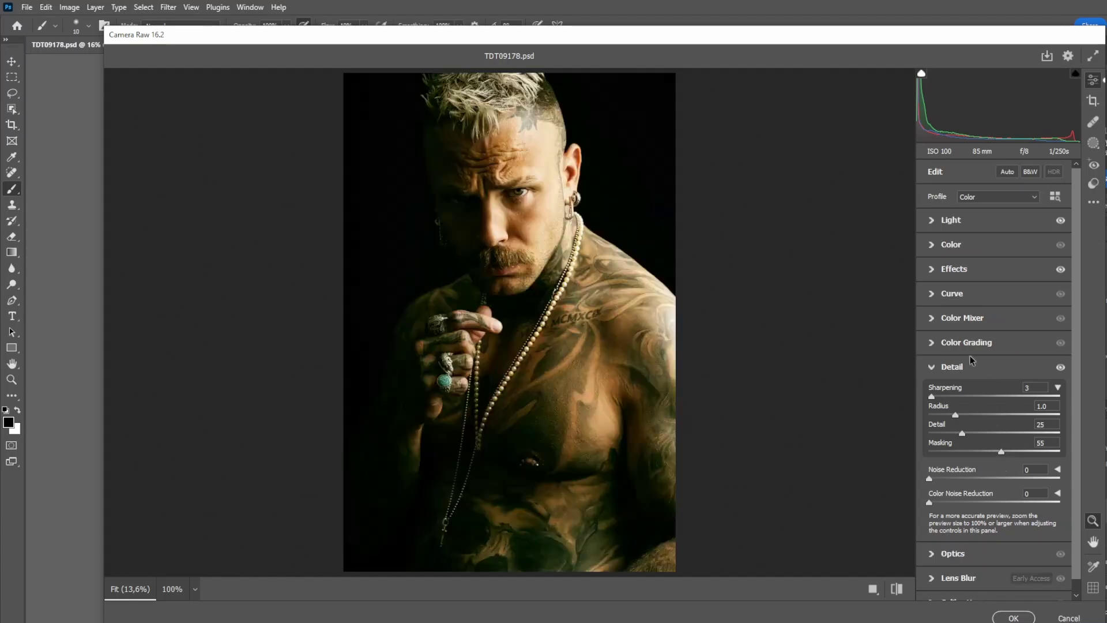
- Raise Sharpening to 39 and inspect its effect on the face and necklace up close
{"action": "left_click_drag", "start_coordinate": [935, 397], "coordinate": [963, 396]}
{"action": "scroll", "coordinate": [557, 204], "scroll_direction": "up", "scroll_amount": 5}
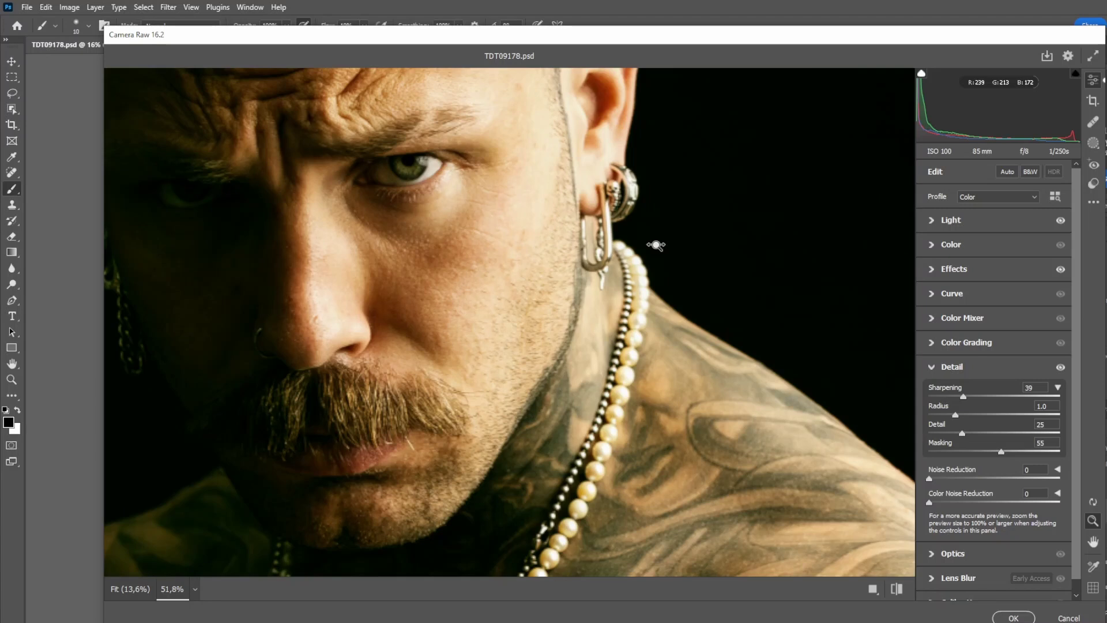
{"action": "left_click_drag", "start_coordinate": [657, 245], "coordinate": [655, 247]}
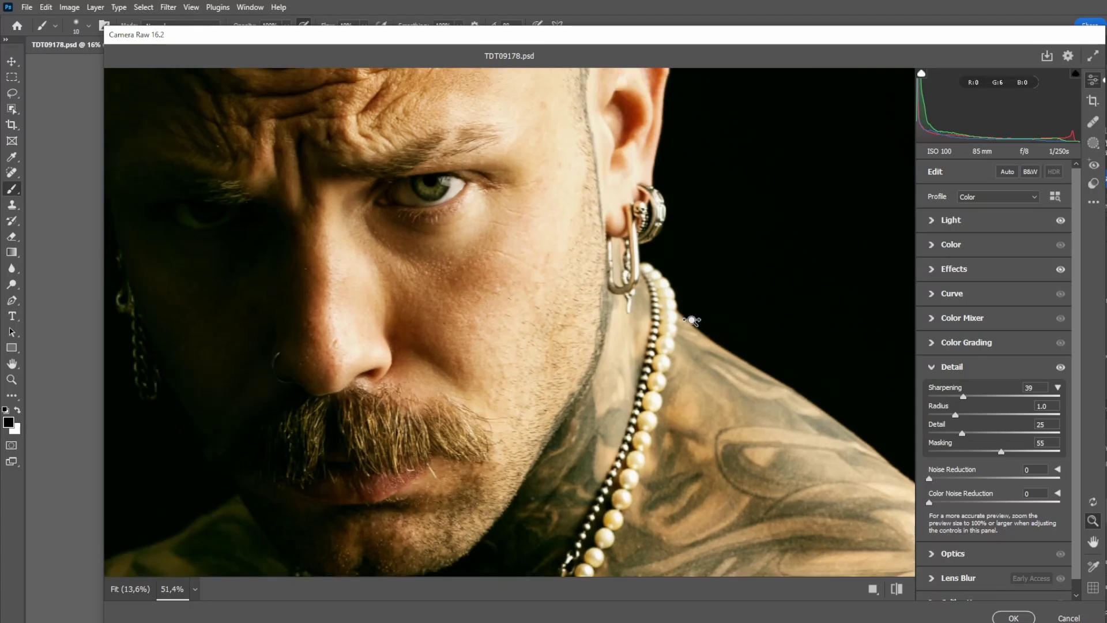
{"action": "scroll", "coordinate": [692, 320], "scroll_direction": "down", "scroll_amount": 3}
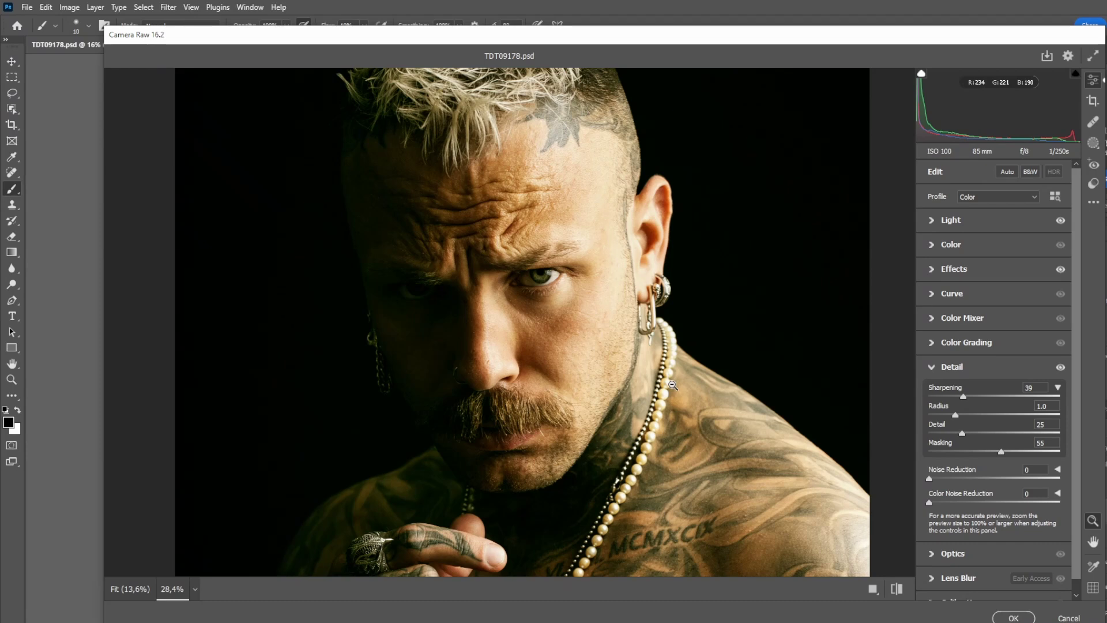
{"action": "scroll", "coordinate": [673, 384], "scroll_direction": "down", "scroll_amount": 1}
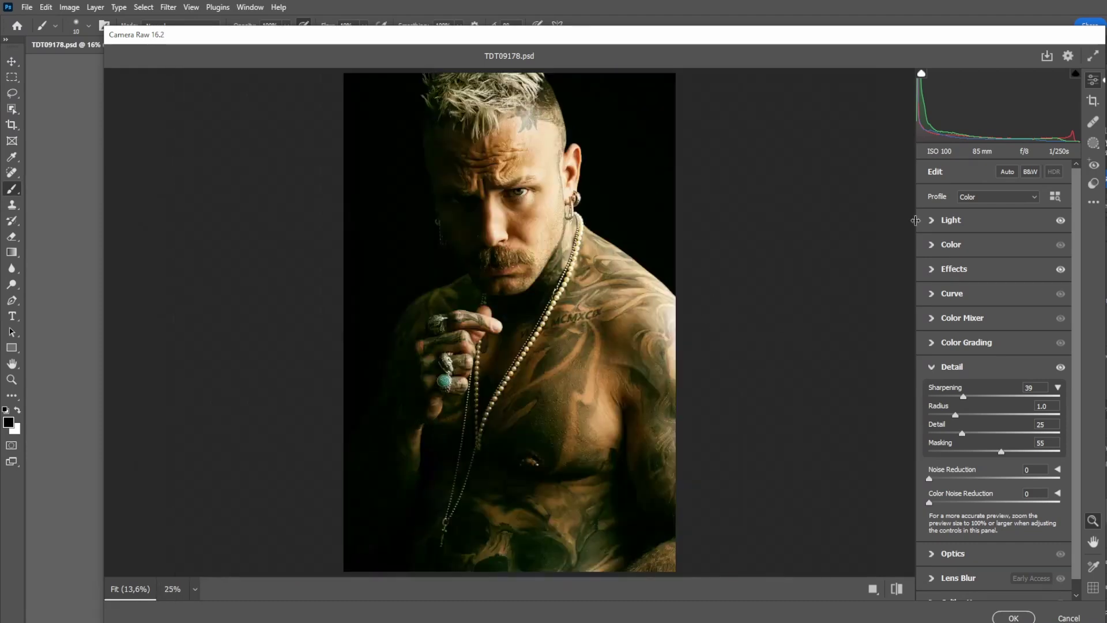
- Raise Shadows to +82, check the face in a side-by-side before/after view, and apply the Camera Raw edits
{"action": "left_click", "coordinate": [936, 222]}
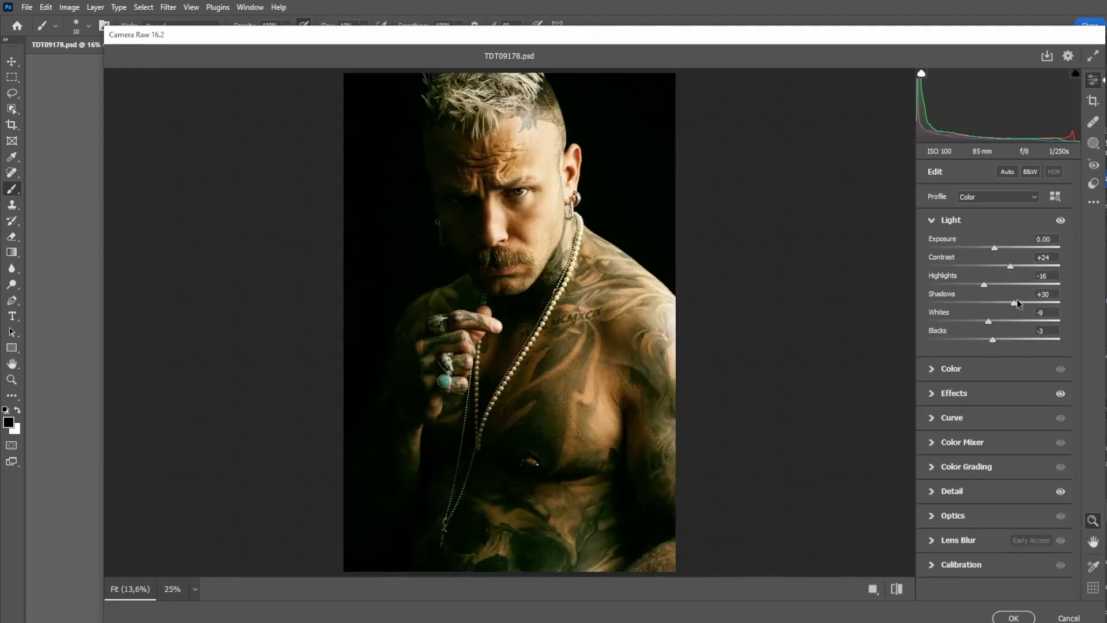
{"action": "left_click_drag", "start_coordinate": [1018, 305], "coordinate": [1053, 308]}
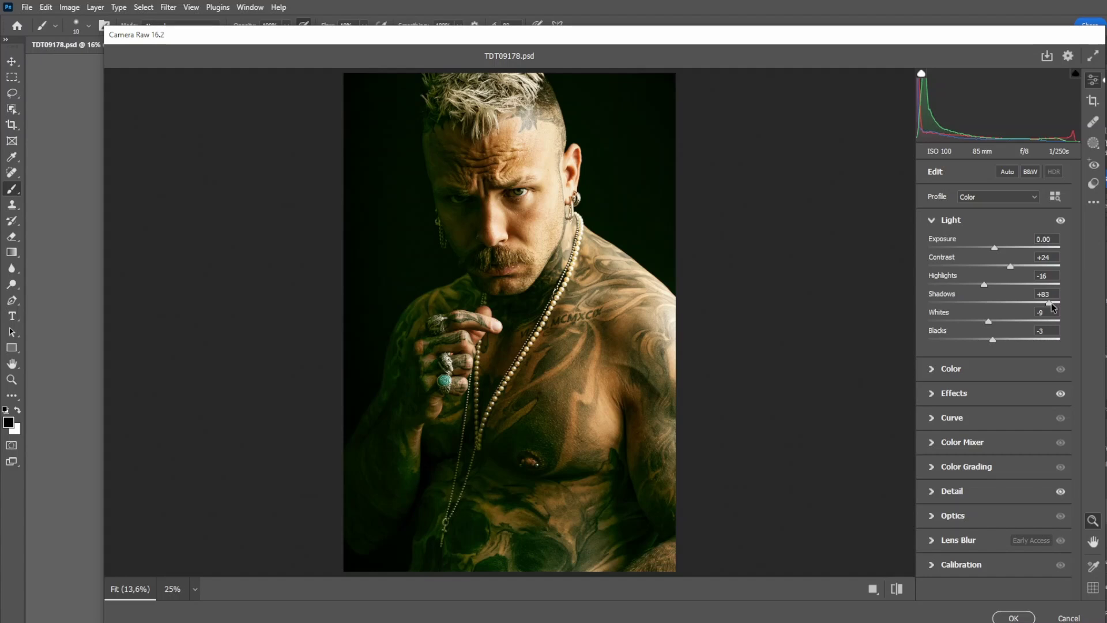
{"action": "left_click", "coordinate": [873, 588]}
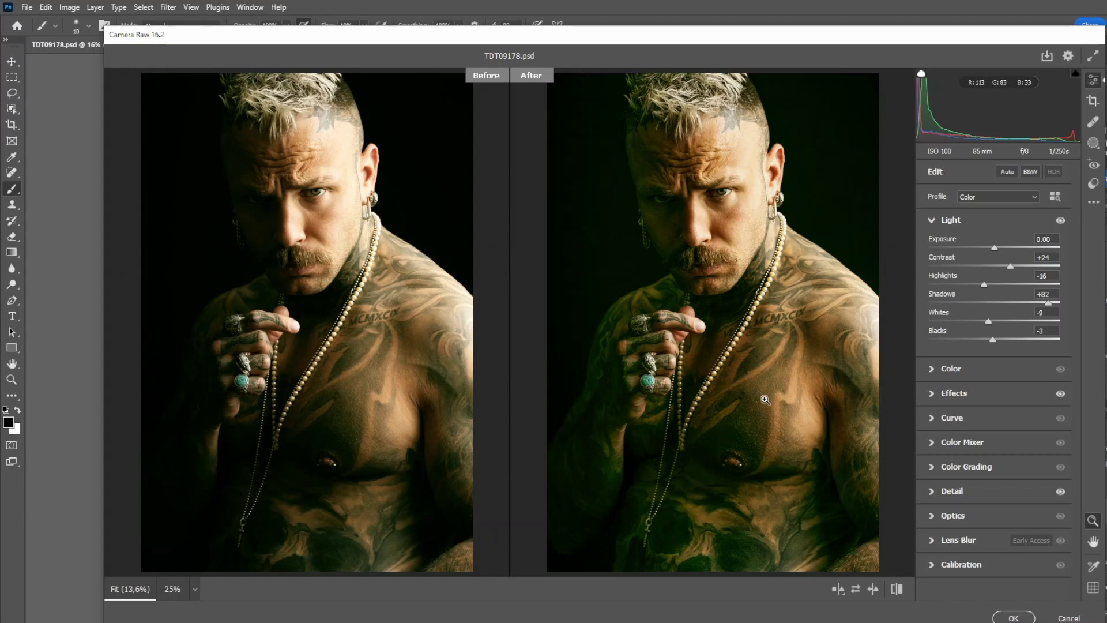
{"action": "left_click_drag", "start_coordinate": [659, 196], "coordinate": [726, 258]}
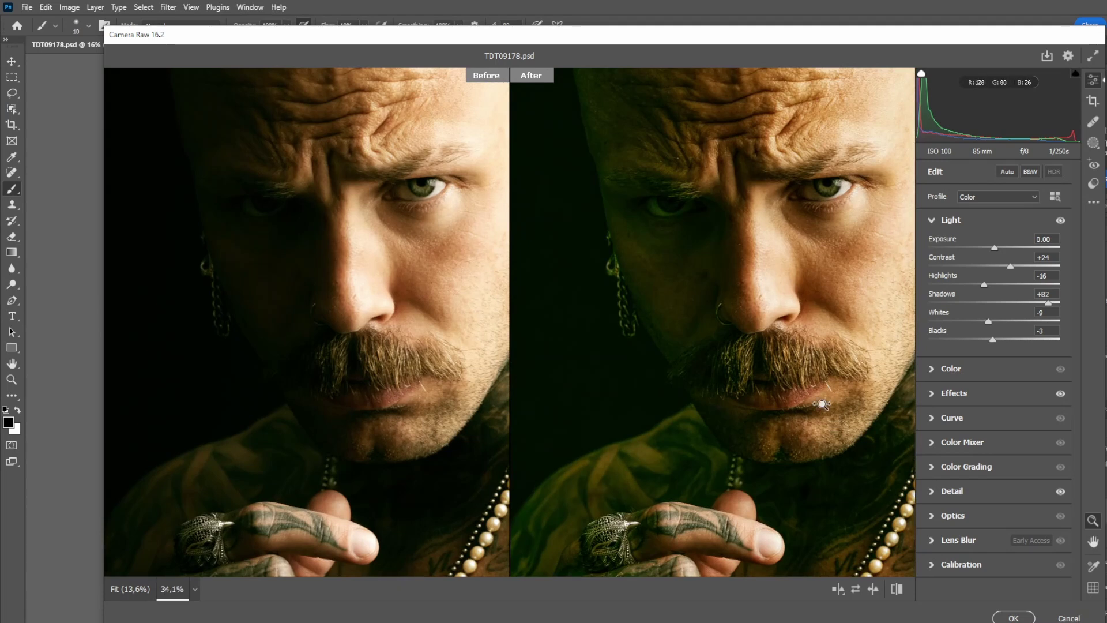
{"action": "left_click_drag", "start_coordinate": [825, 404], "coordinate": [788, 405]}
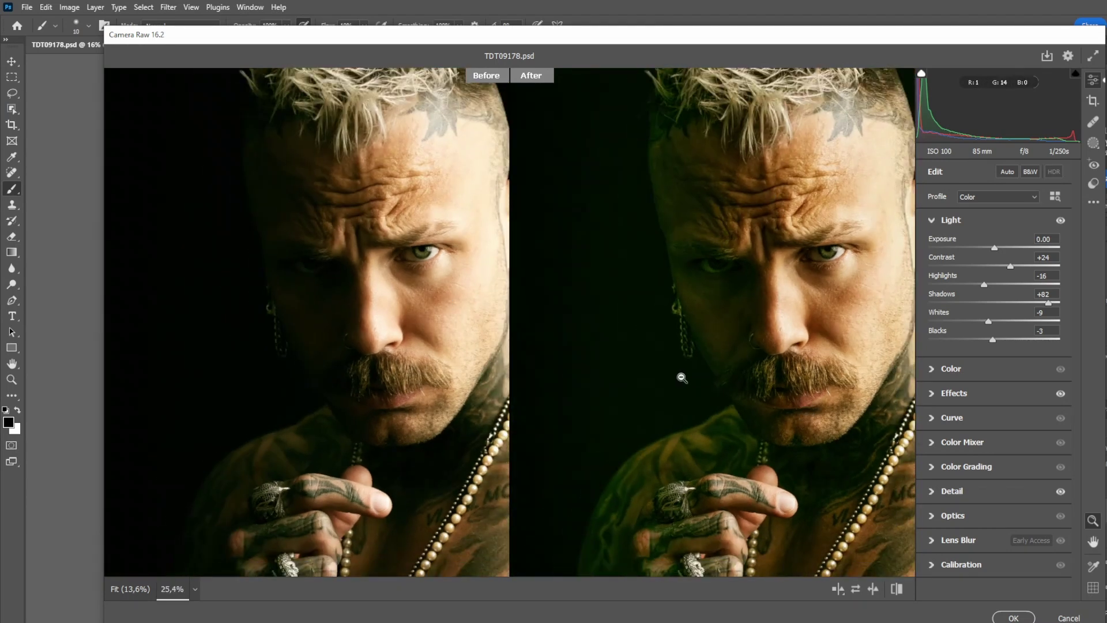
{"action": "left_click_drag", "start_coordinate": [793, 460], "coordinate": [757, 445]}
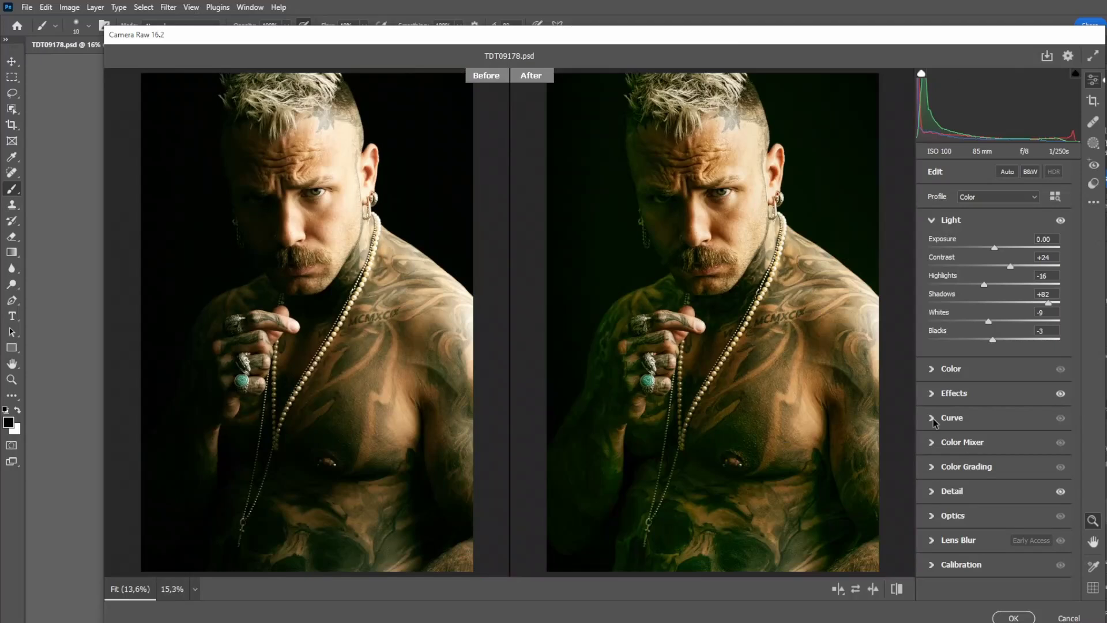
{"action": "left_click", "coordinate": [1007, 614]}
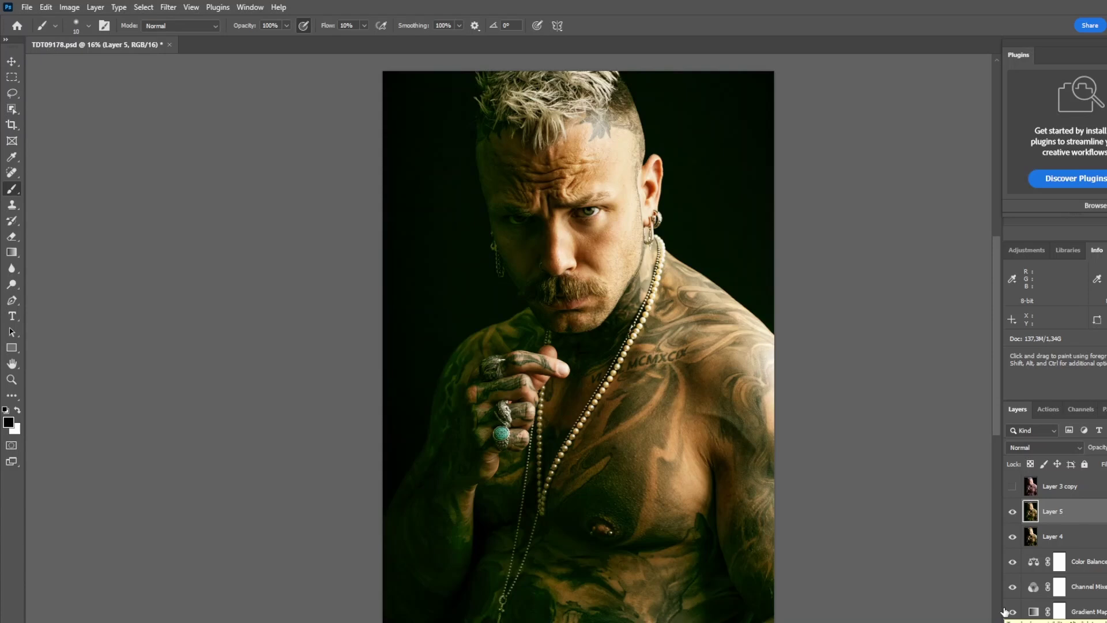
- Duplicate Layer 5 and convert the copy to black and white in the Camera Raw Filter
{"action": "key", "text": "ctrl+j"}
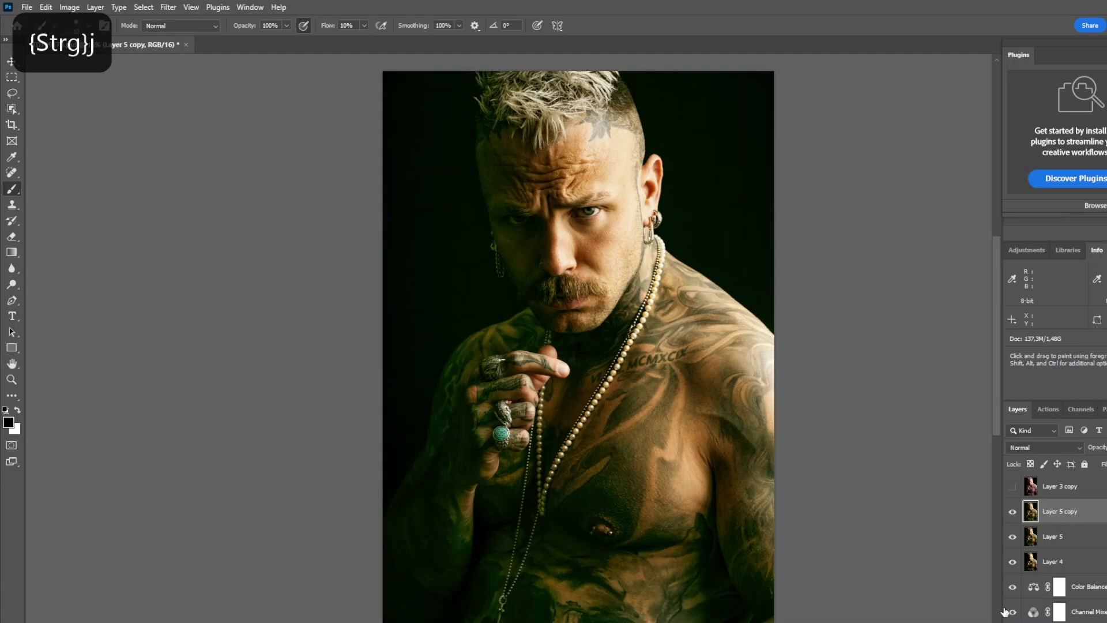
{"action": "key", "text": "ctrl+shift+a"}
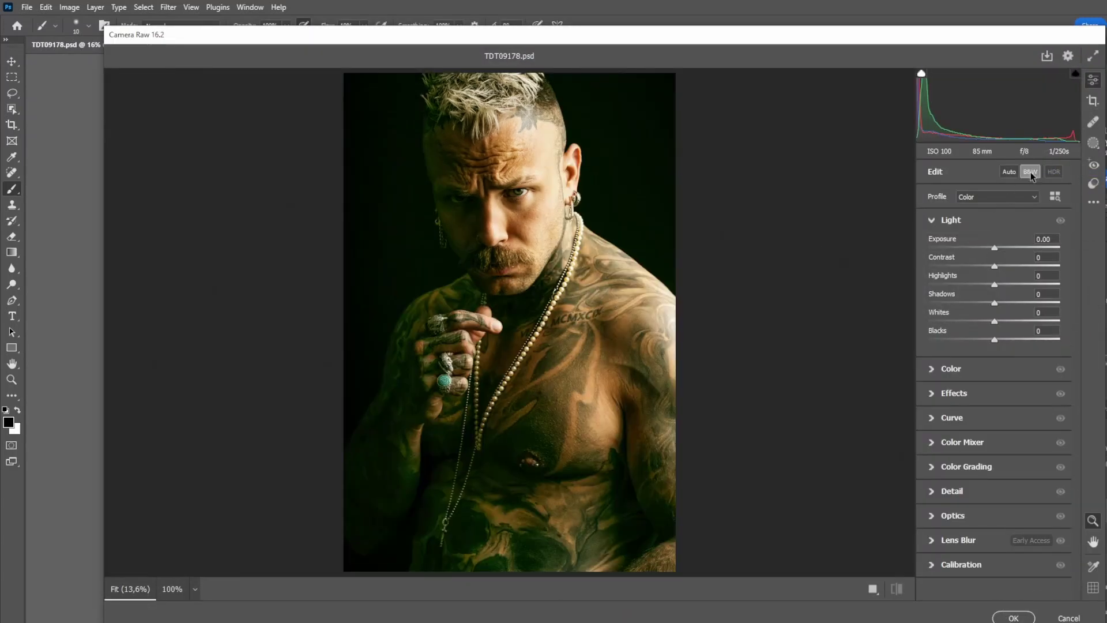
{"action": "left_click", "coordinate": [1031, 173]}
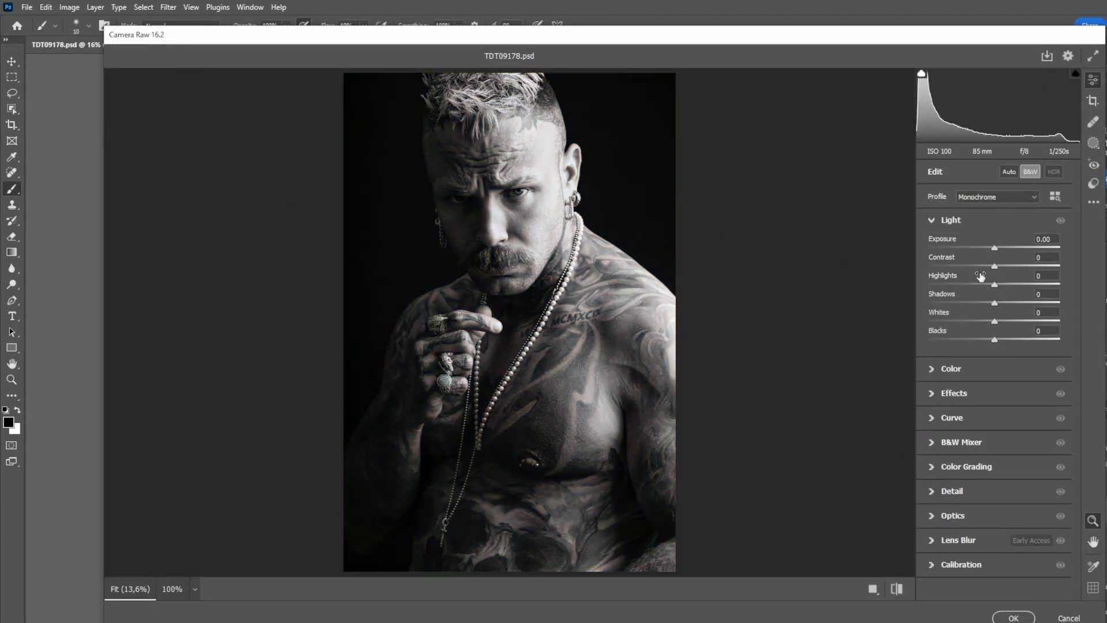
- Set Exposure +0.10, Contrast +14 and Highlights -17, slightly raise Shadows, fine-tune Blacks, and apply the monochrome conversion
{"action": "left_click_drag", "start_coordinate": [995, 266], "coordinate": [986, 286]}
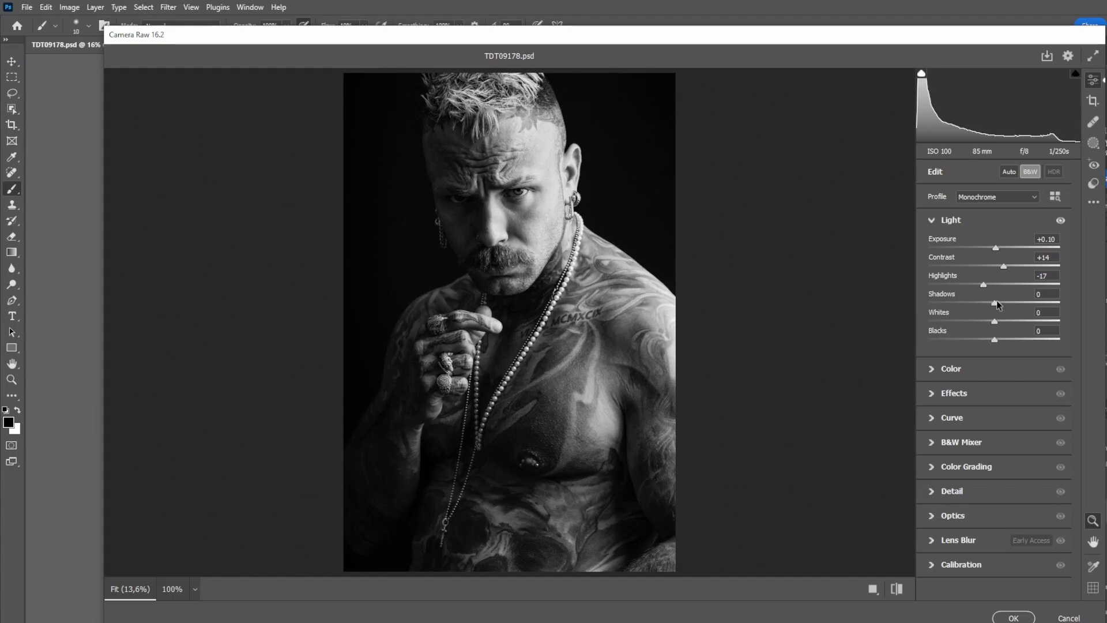
{"action": "left_click_drag", "start_coordinate": [998, 305], "coordinate": [1009, 306]}
{"action": "left_click_drag", "start_coordinate": [997, 344], "coordinate": [995, 344]}
{"action": "left_click", "coordinate": [1012, 617]}
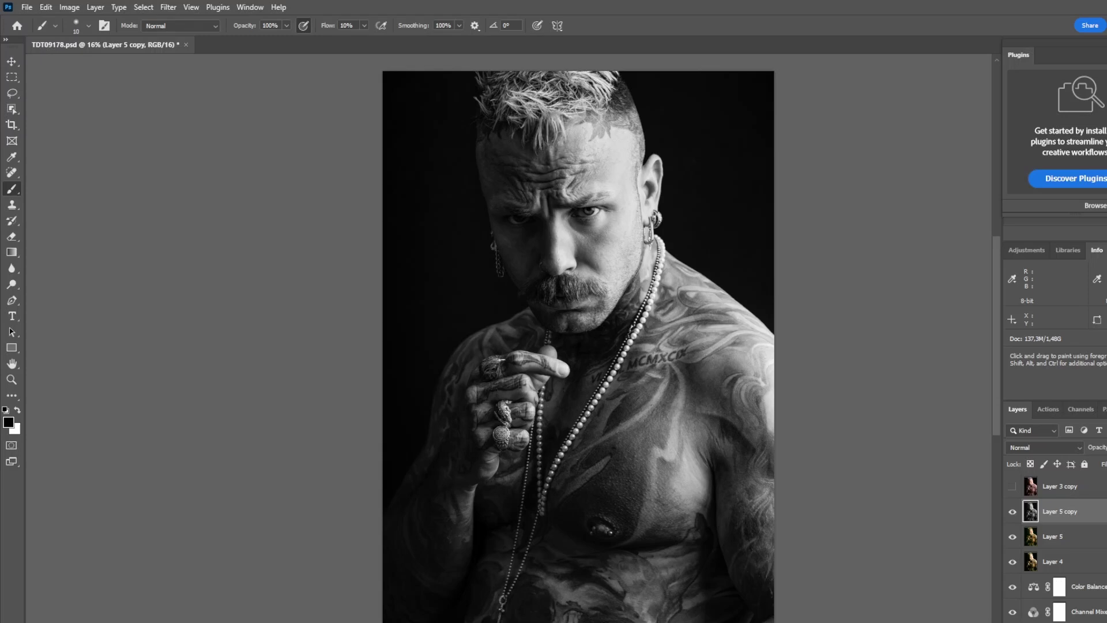
- Add an empty Soft Light layer above the monochrome copy and set up a white brush with 1% flow
{"action": "key", "text": "ctrl+shift+alt+n"}
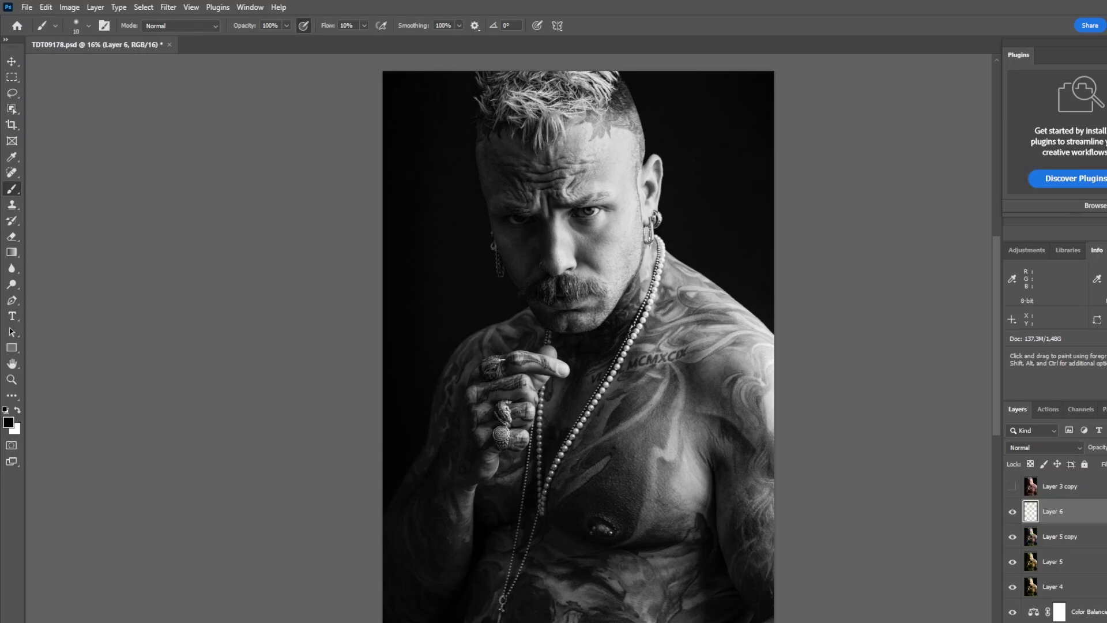
{"action": "left_click", "coordinate": [1075, 448]}
{"action": "left_click", "coordinate": [1062, 474]}
{"action": "key", "text": "x"}
{"action": "left_click", "coordinate": [351, 25]}
{"action": "type", "text": "1"}
{"action": "key", "text": "bracketright"}
- Brighten the highlights along the nose, between the brows and across the forehead with a white brush of size 80
{"action": "scroll", "coordinate": [577, 189], "scroll_direction": "up", "scroll_amount": 3, "text": "alt"}
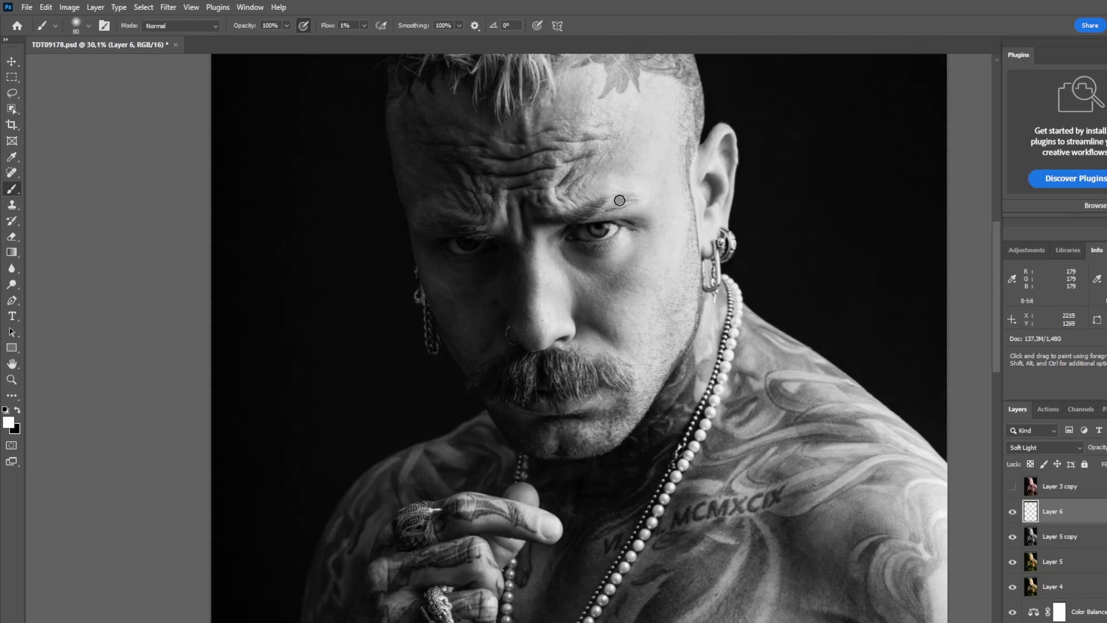
{"action": "key", "text": "bracketright"}
{"action": "mouse_move", "coordinate": [542, 333]}
{"action": "left_mouse_down"}
{"action": "mouse_move", "coordinate": [542, 247]}
{"action": "mouse_move", "coordinate": [547, 337]}
{"action": "mouse_move", "coordinate": [543, 288]}
{"action": "left_mouse_up"}
{"action": "left_click_drag", "start_coordinate": [498, 213], "coordinate": [509, 188]}
{"action": "left_click_drag", "start_coordinate": [535, 139], "coordinate": [545, 81]}
{"action": "scroll", "coordinate": [995, 255], "scroll_direction": "up", "scroll_amount": 5}
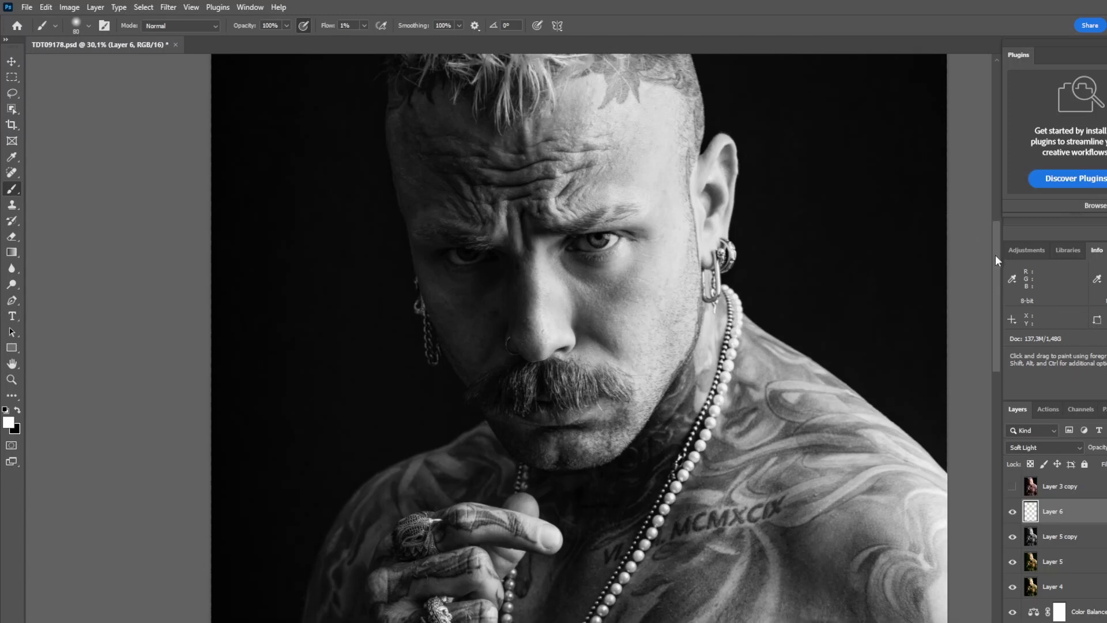
{"action": "mouse_move", "coordinate": [532, 206]}
{"action": "left_mouse_down"}
{"action": "mouse_move", "coordinate": [490, 197]}
{"action": "mouse_move", "coordinate": [451, 176]}
{"action": "mouse_move", "coordinate": [458, 160]}
{"action": "mouse_move", "coordinate": [610, 130]}
{"action": "left_mouse_up"}
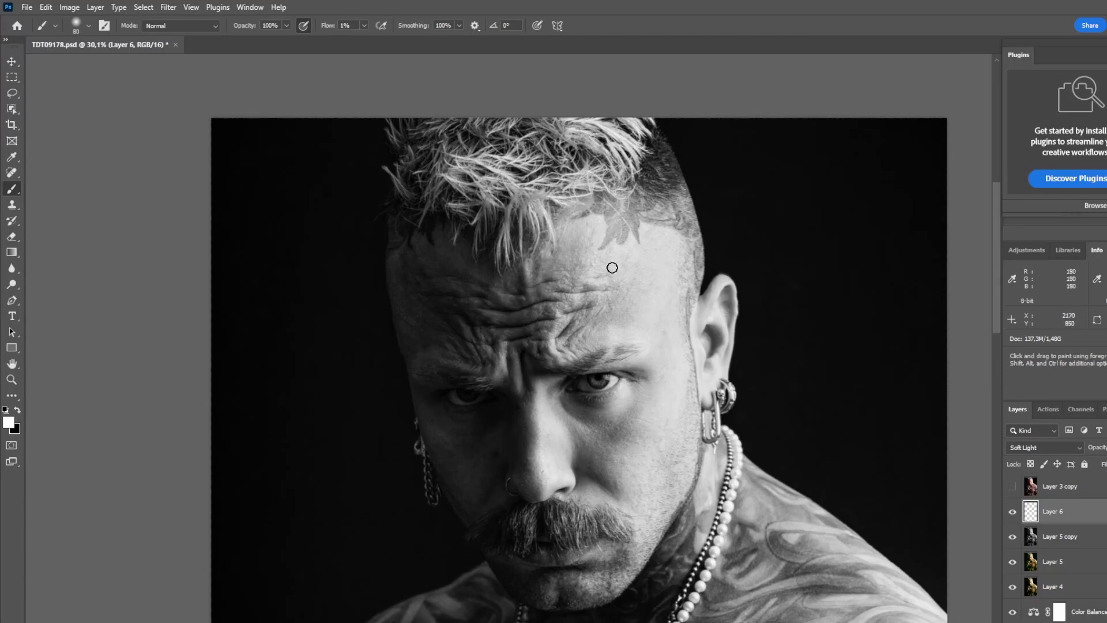
- Enlarge the brush to 200 for the broad highlights from forehead to torso, and reduce it to 70 for the face
{"action": "key", "text": "bracketright"}
{"action": "key", "text": "bracketright"}
{"action": "key", "text": "bracketright"}
{"action": "key", "text": "bracketright"}
{"action": "key", "text": "bracketright"}
{"action": "key", "text": "bracketright"}
{"action": "scroll", "coordinate": [684, 410], "scroll_direction": "down", "scroll_amount": 10}
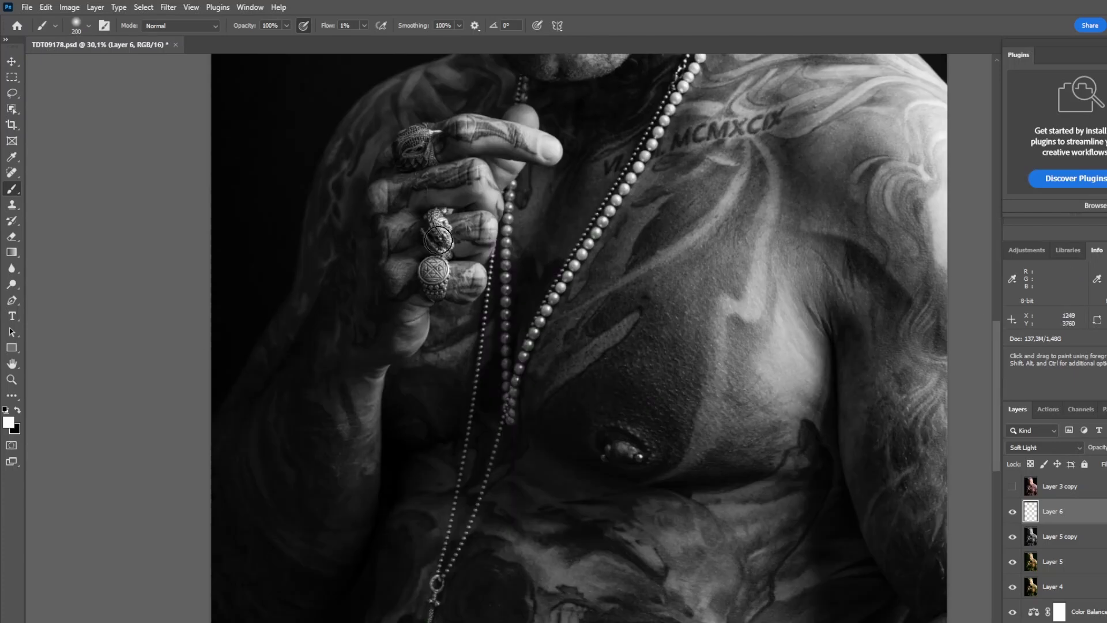
{"action": "key", "text": "bracketleft"}
{"action": "key", "text": "bracketleft"}
{"action": "key", "text": "bracketleft"}
{"action": "key", "text": "bracketleft"}
{"action": "left_click_drag", "start_coordinate": [997, 339], "coordinate": [998, 244]}
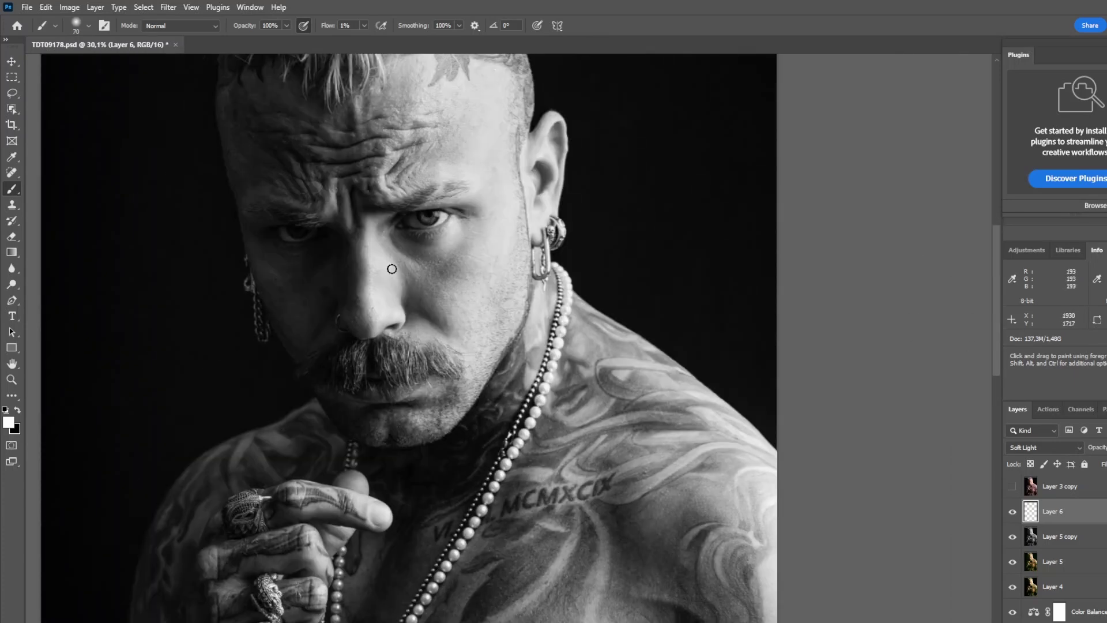
- Darken the shadow areas around the face with a black brush at size 125 and 3% flow
{"action": "left_click", "coordinate": [17, 410]}
{"action": "key", "text": "e"}
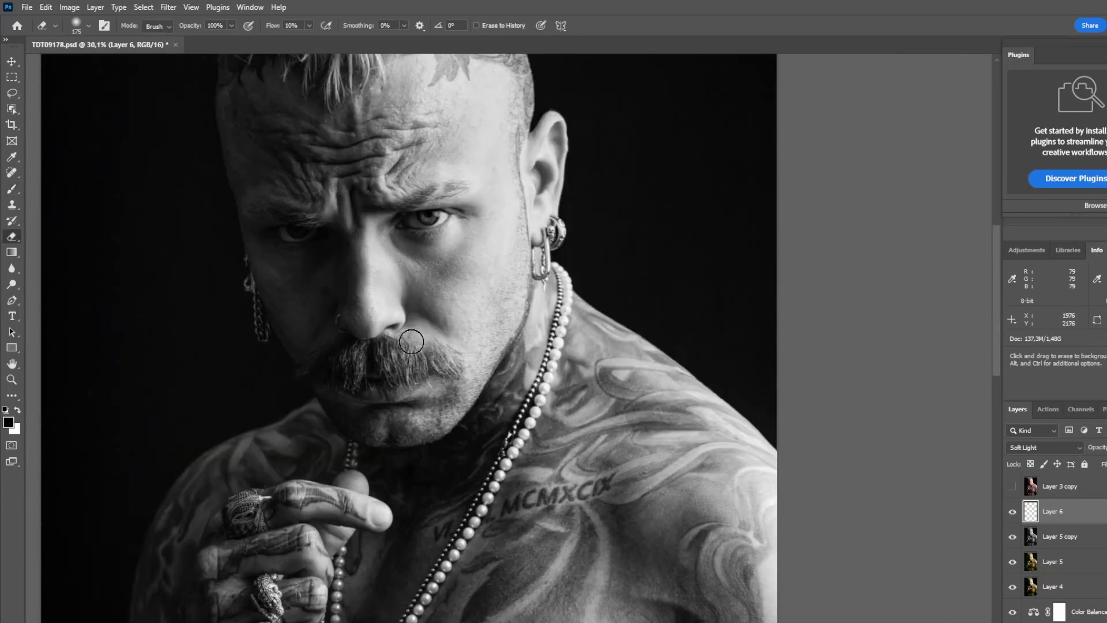
{"action": "key", "text": "b"}
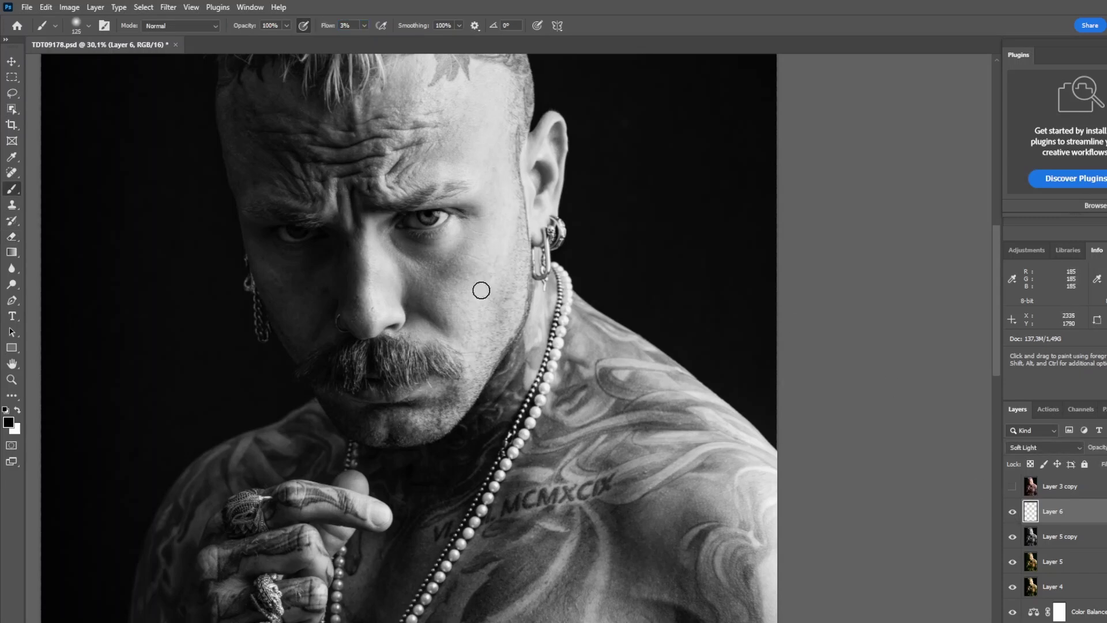
{"action": "scroll", "coordinate": [587, 421], "scroll_direction": "down", "scroll_amount": 5}
{"action": "scroll", "coordinate": [749, 355], "scroll_direction": "up", "scroll_amount": 6}
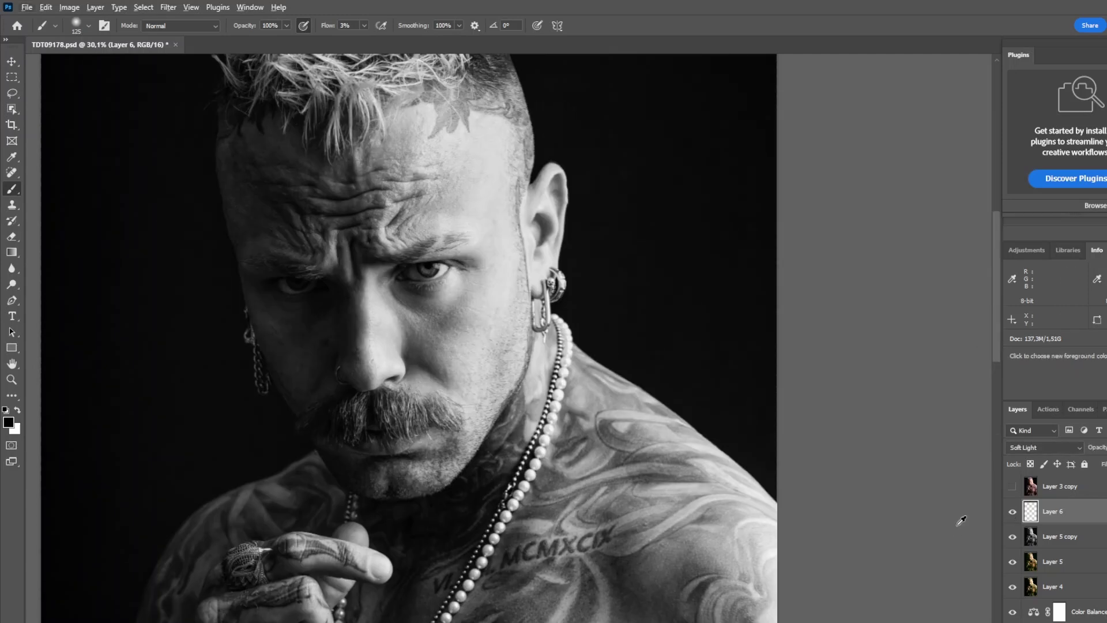
- Brighten the nose tip and central forehead with white, and enlarge the brush to 175
{"action": "key", "text": "x"}
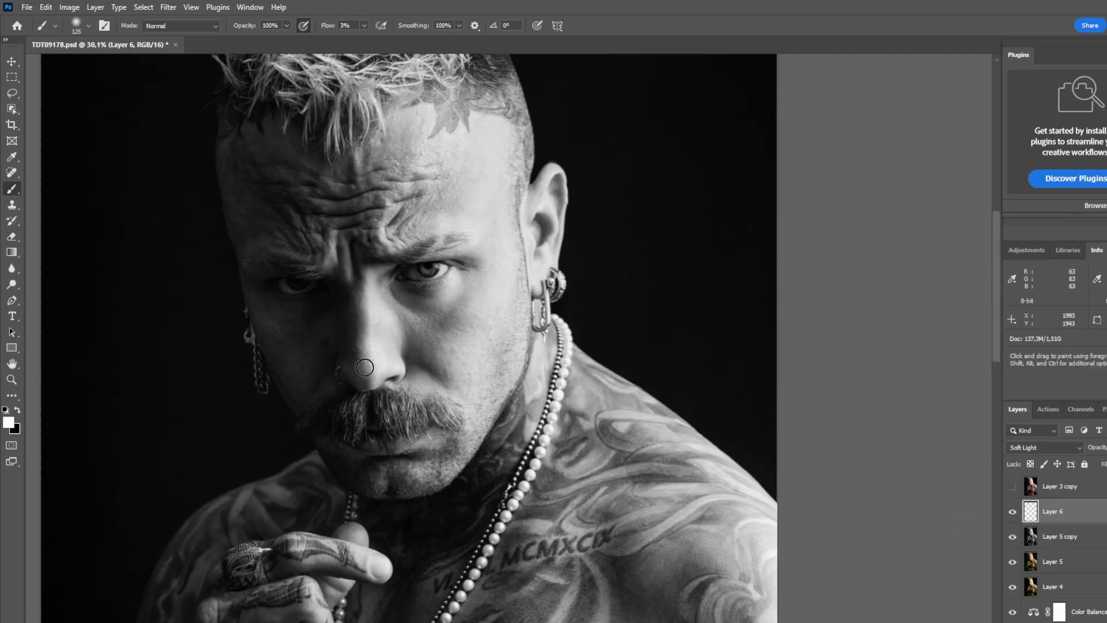
{"action": "mouse_move", "coordinate": [369, 374]}
{"action": "left_mouse_down"}
{"action": "mouse_move", "coordinate": [371, 294]}
{"action": "mouse_move", "coordinate": [371, 400]}
{"action": "left_mouse_up"}
{"action": "mouse_move", "coordinate": [359, 163]}
{"action": "left_mouse_down"}
{"action": "mouse_move", "coordinate": [388, 225]}
{"action": "mouse_move", "coordinate": [378, 210]}
{"action": "left_mouse_up"}
{"action": "key", "text": "bracketright"}
{"action": "key", "text": "bracketright"}
- Compare the monochrome portrait with and without the Soft Light painting layer, close up and in the overall view
{"action": "left_click", "coordinate": [1013, 513]}
{"action": "left_click", "coordinate": [1013, 513]}
{"action": "scroll", "coordinate": [1007, 494], "scroll_direction": "down", "scroll_amount": 3}
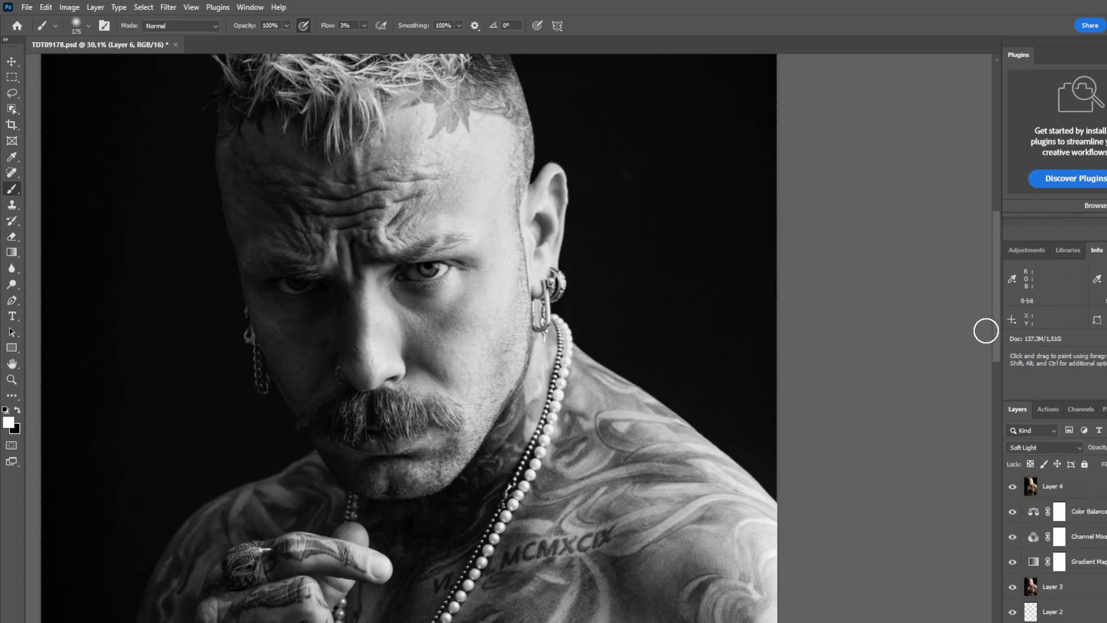
{"action": "scroll", "coordinate": [929, 294], "scroll_direction": "down", "scroll_amount": 4}
{"action": "scroll", "coordinate": [932, 294], "scroll_direction": "down", "scroll_amount": 3}
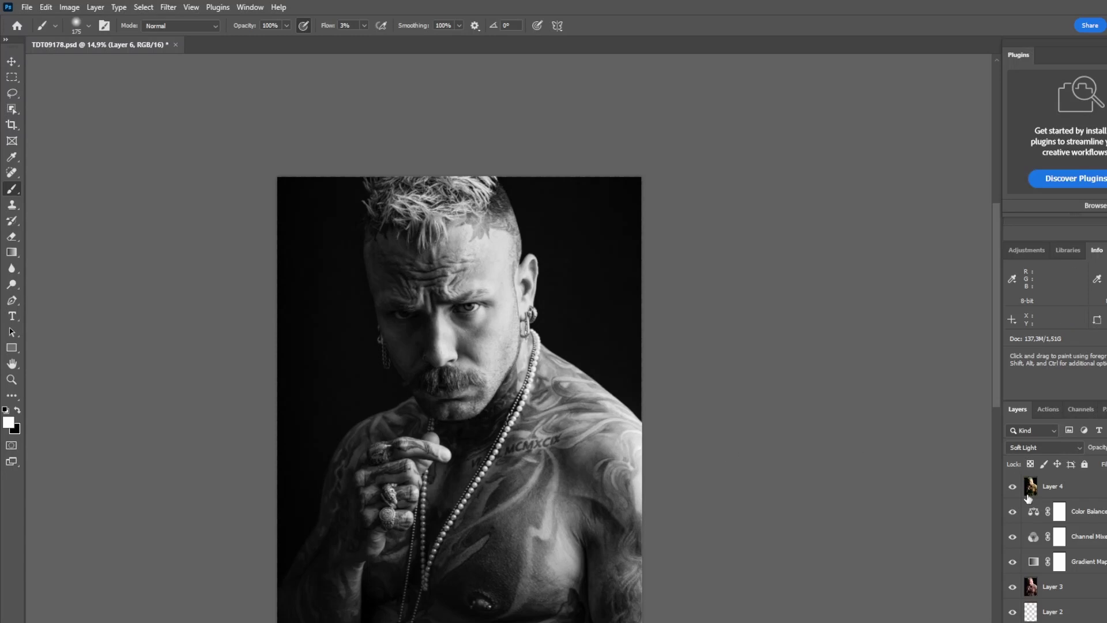
{"action": "scroll", "coordinate": [1073, 513], "scroll_direction": "up", "scroll_amount": 3}
{"action": "scroll", "coordinate": [1013, 512], "scroll_direction": "up", "scroll_amount": 1}
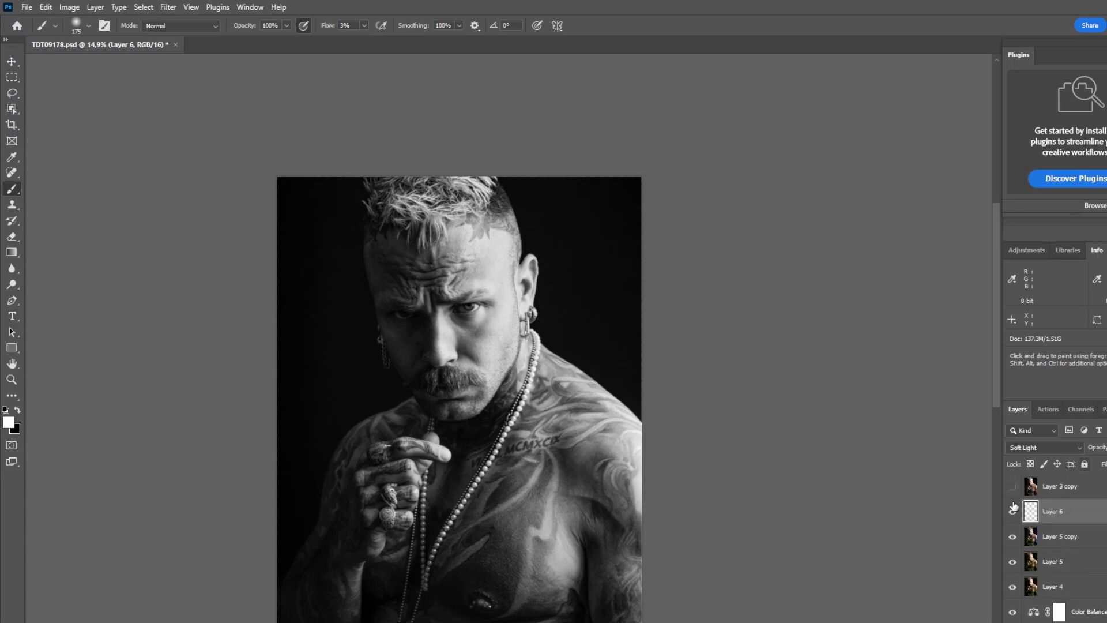
{"action": "left_click", "coordinate": [1013, 512]}
{"action": "left_click", "coordinate": [1013, 512]}
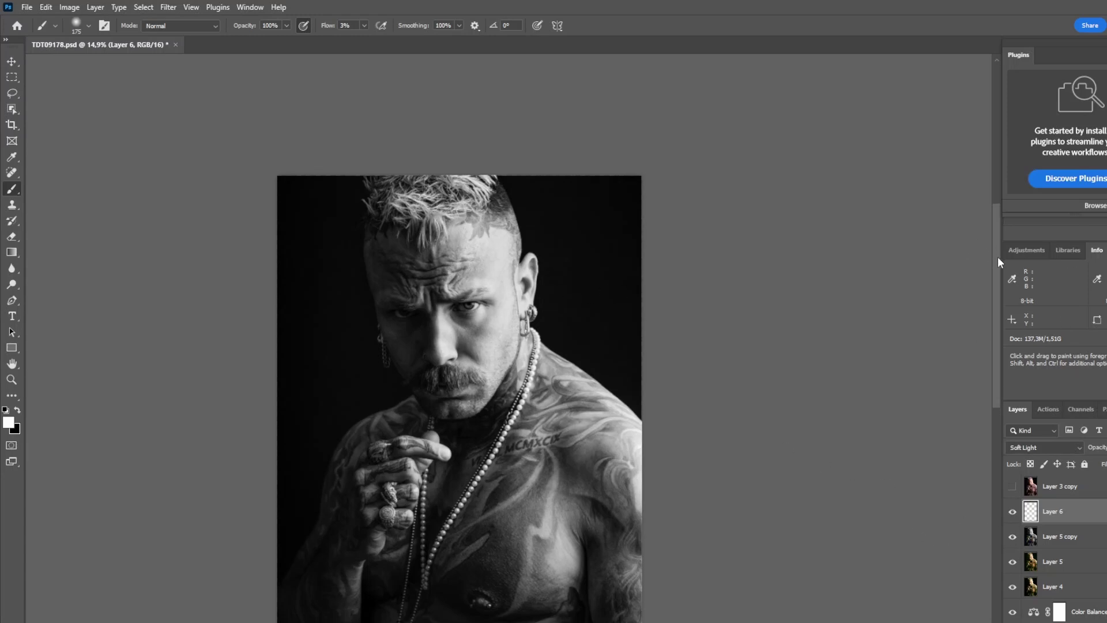
- Hide the monochrome Layer 5 copy and compare the colour portrait with and without the Soft Light painting layer
{"action": "scroll", "coordinate": [995, 299], "scroll_direction": "down", "scroll_amount": 3}
{"action": "left_click", "coordinate": [1013, 536]}
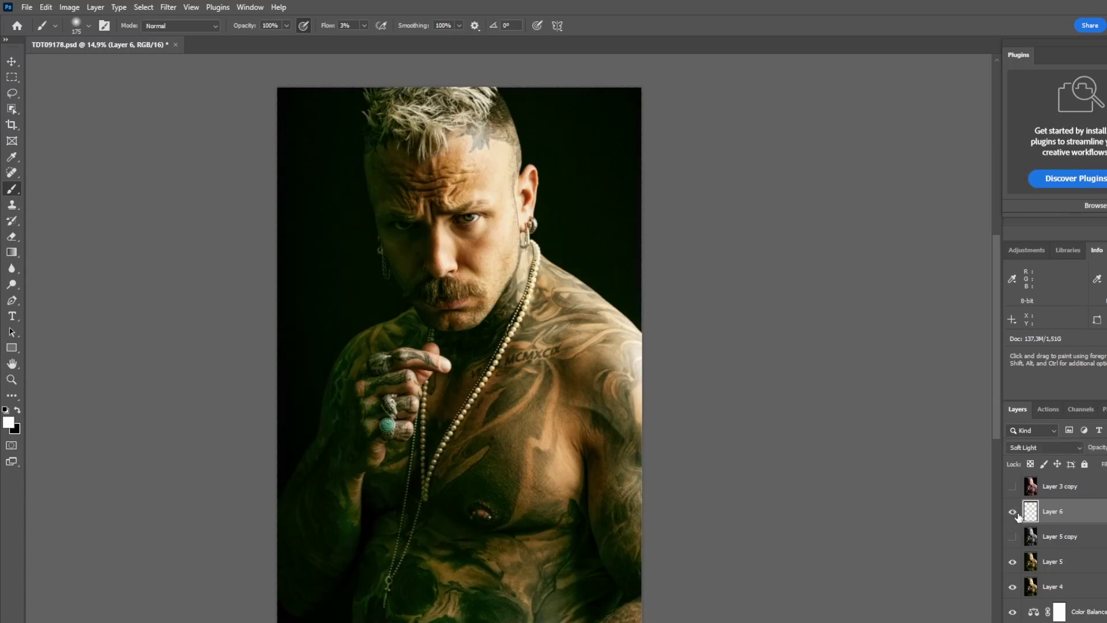
{"action": "left_click", "coordinate": [1013, 511]}
{"action": "left_click", "coordinate": [1013, 512]}
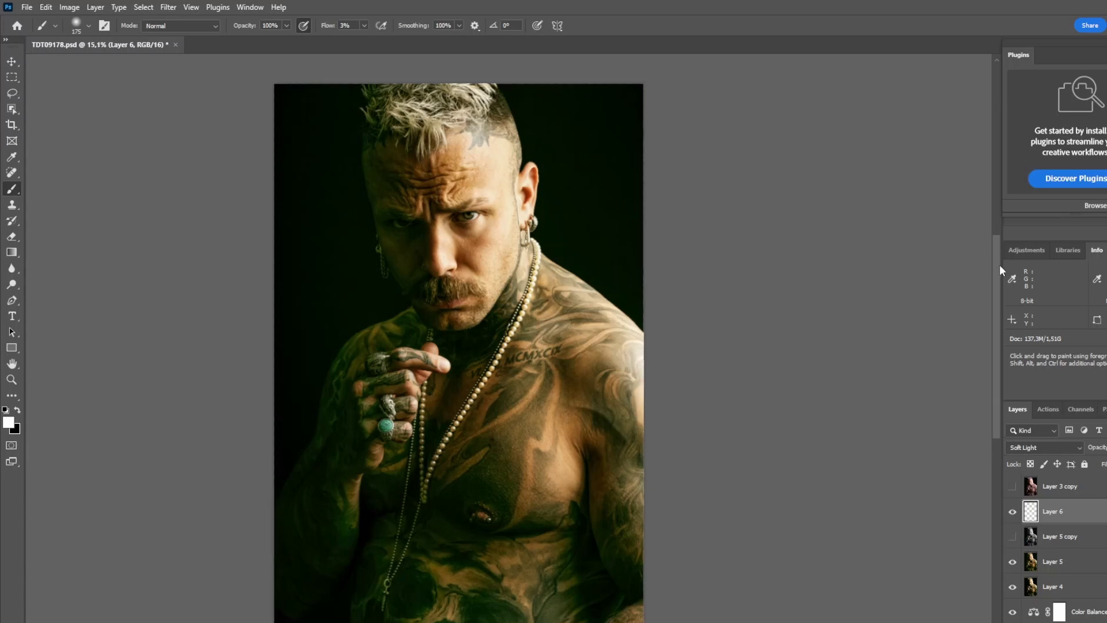
{"action": "mouse_move", "coordinate": [995, 265]}
{"action": "left_mouse_down"}
{"action": "mouse_move", "coordinate": [995, 283]}
{"action": "mouse_move", "coordinate": [988, 261]}
{"action": "left_mouse_up"}
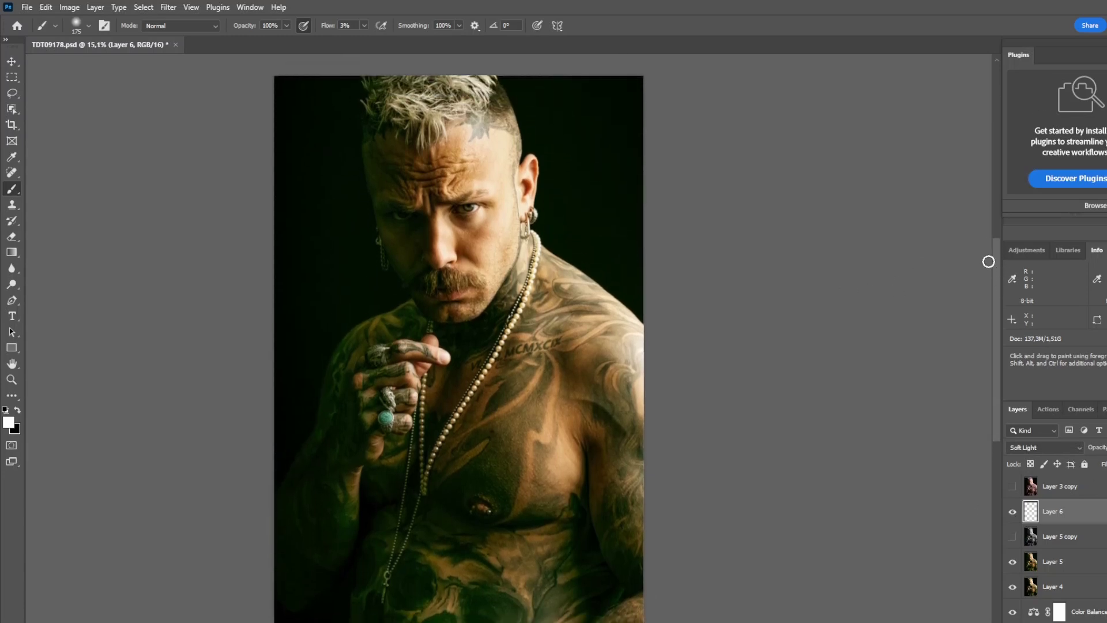